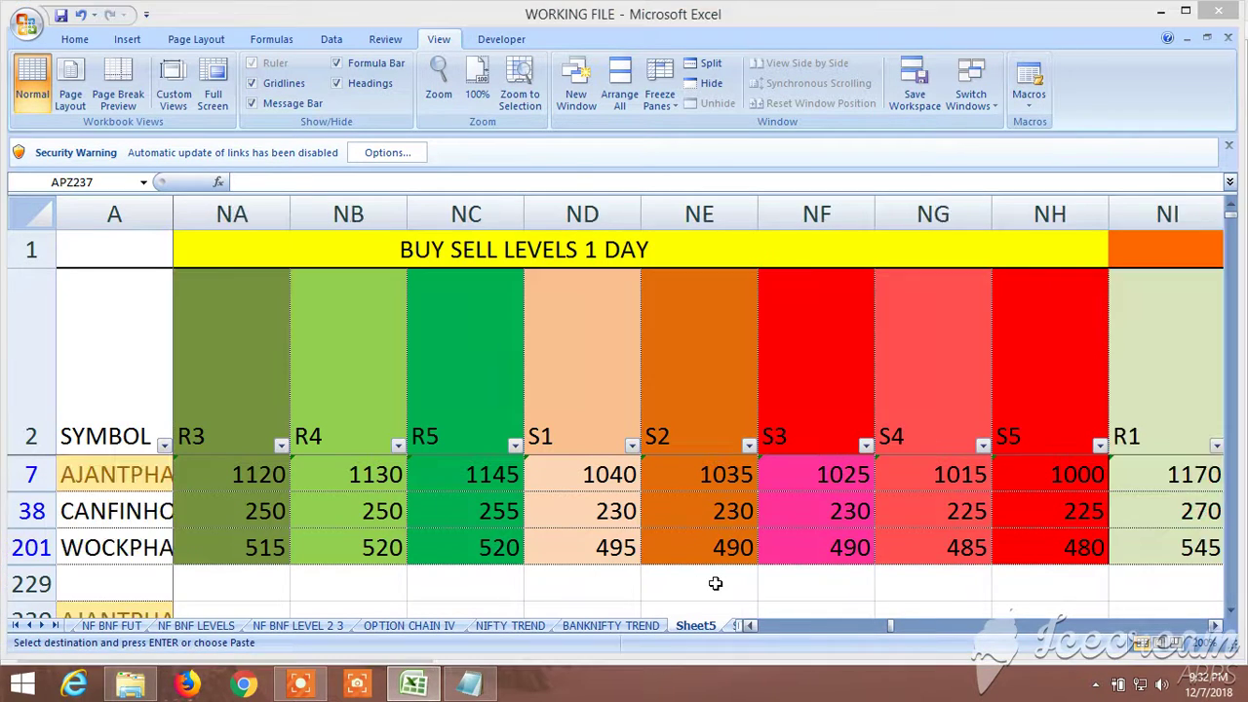
Review the R1 to R5 and S1 to S5 columns under the BUY SELL LEVELS 1 DAY heading
left_click(710, 589)
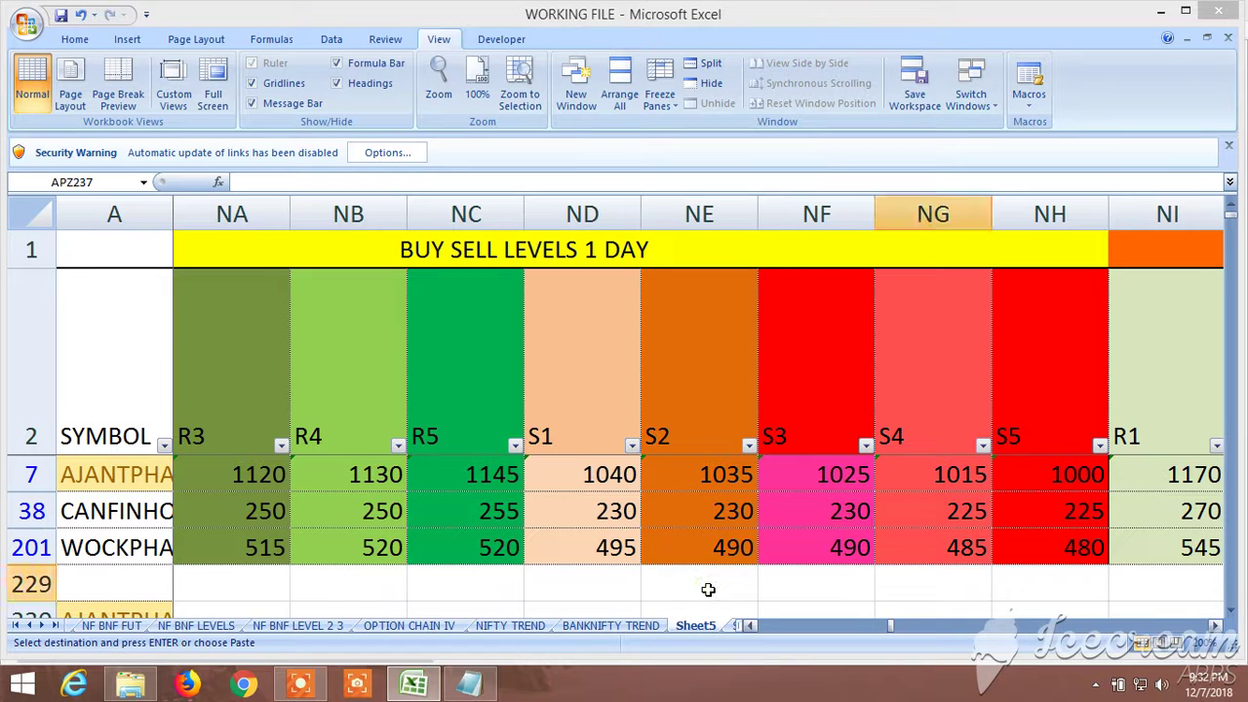
key("Left")
key("Left")
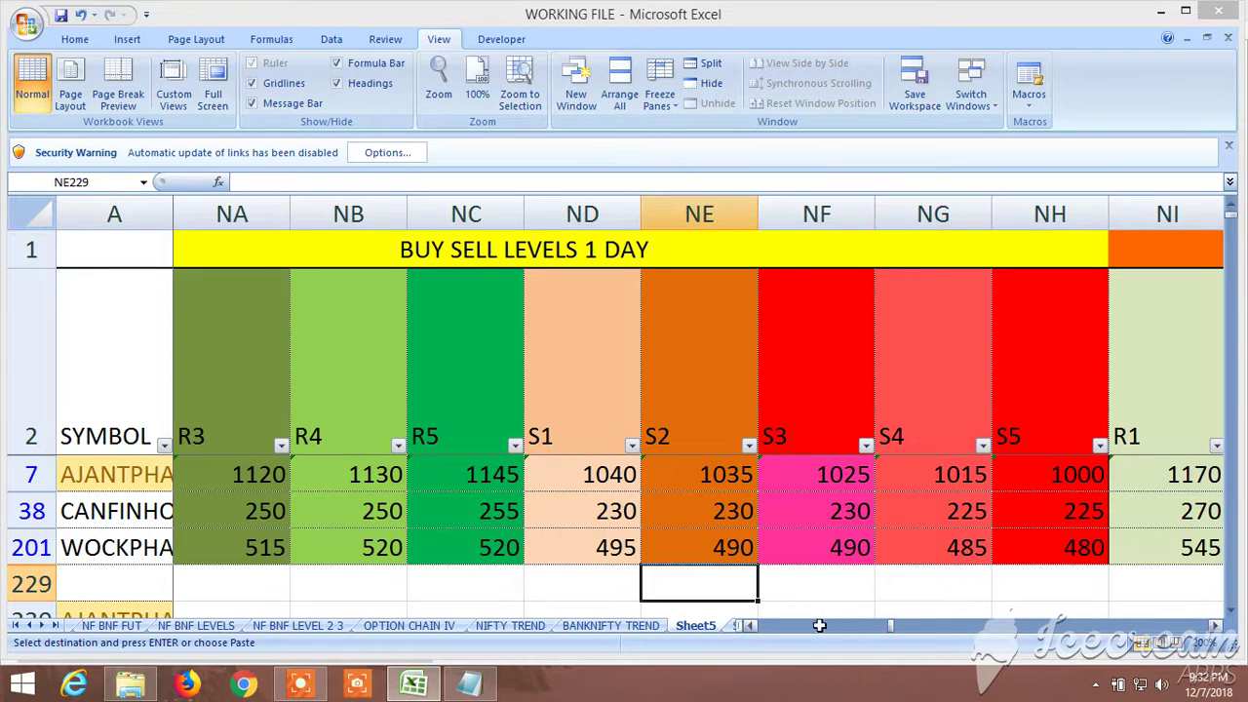
left_click(751, 627)
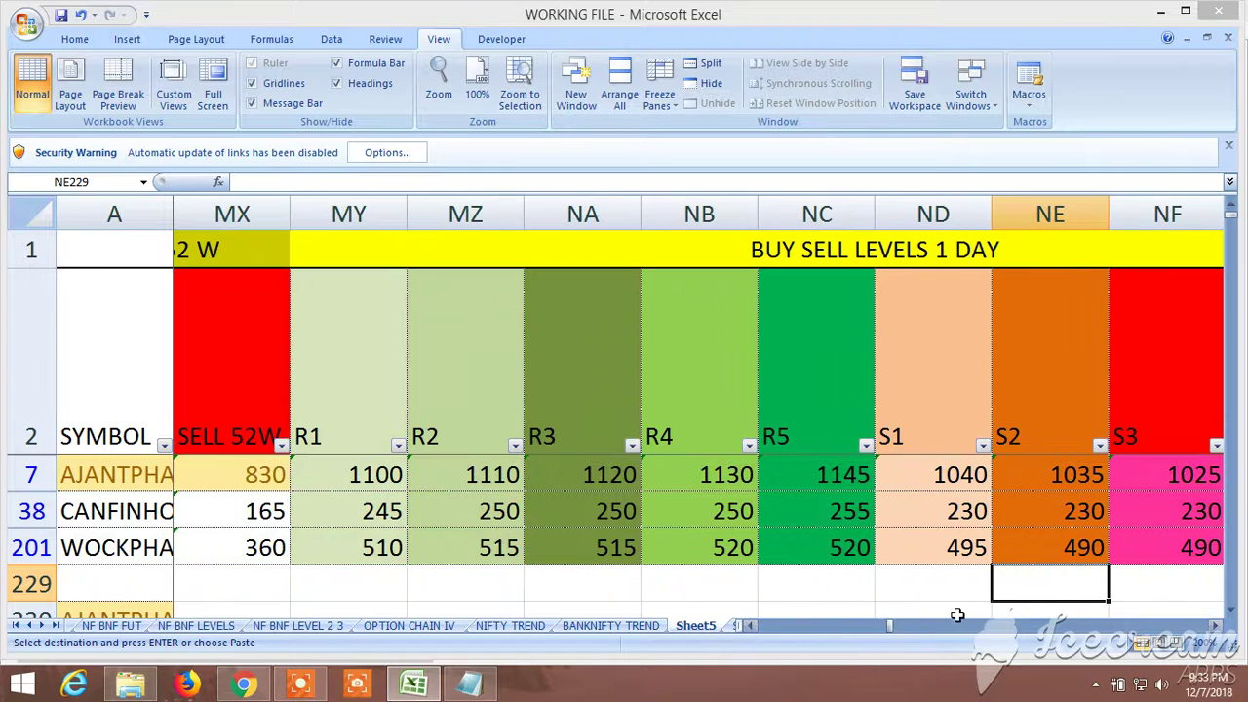
left_click(1216, 627)
left_click(1216, 627)
left_click(1216, 627)
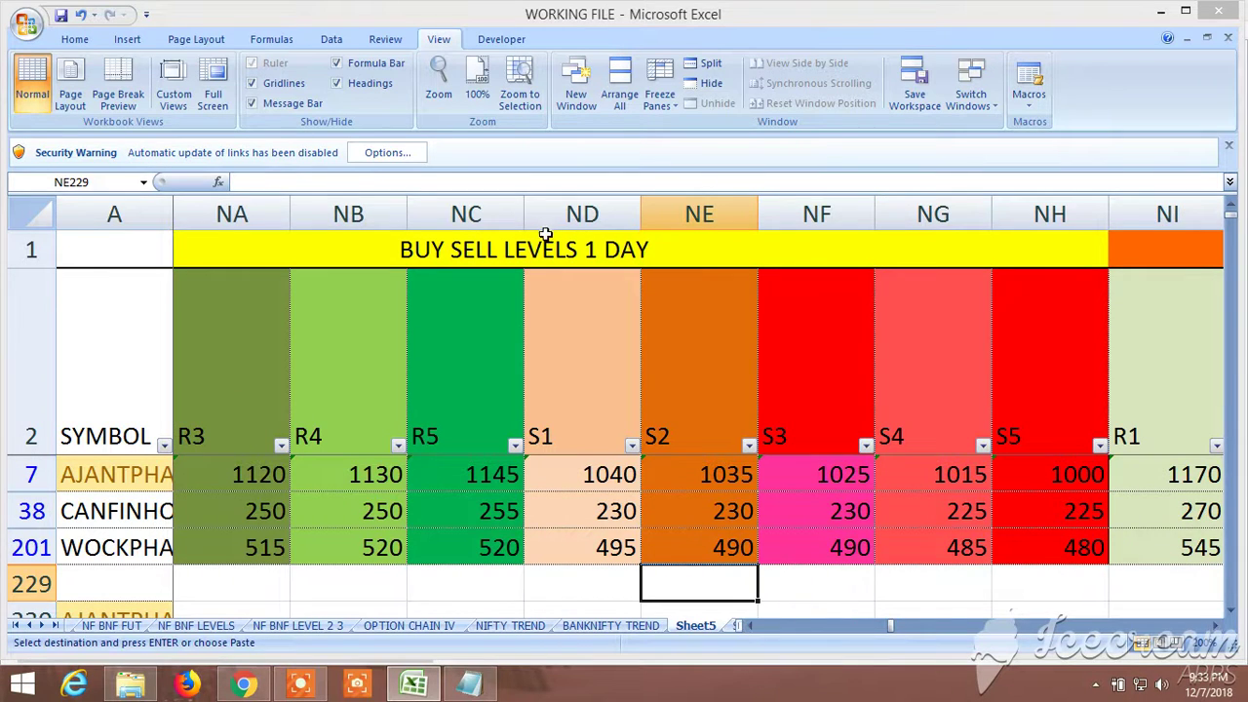
left_click(548, 241)
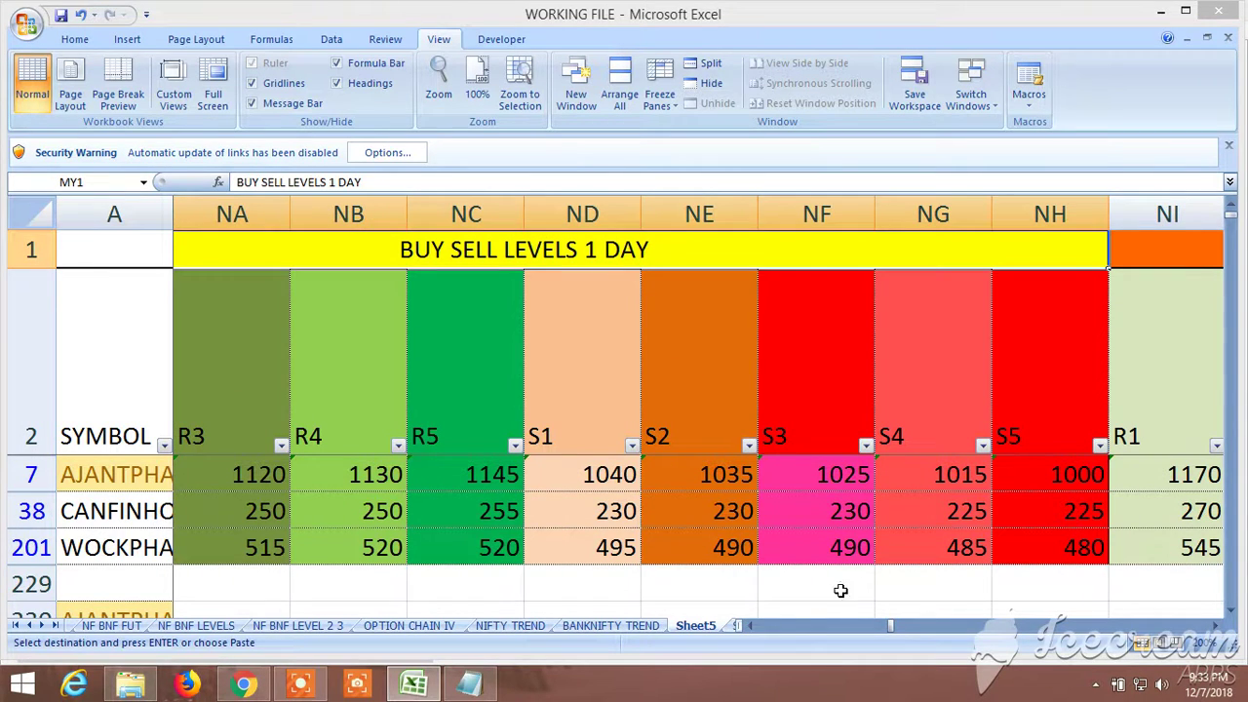
left_click(753, 627)
left_click(752, 627)
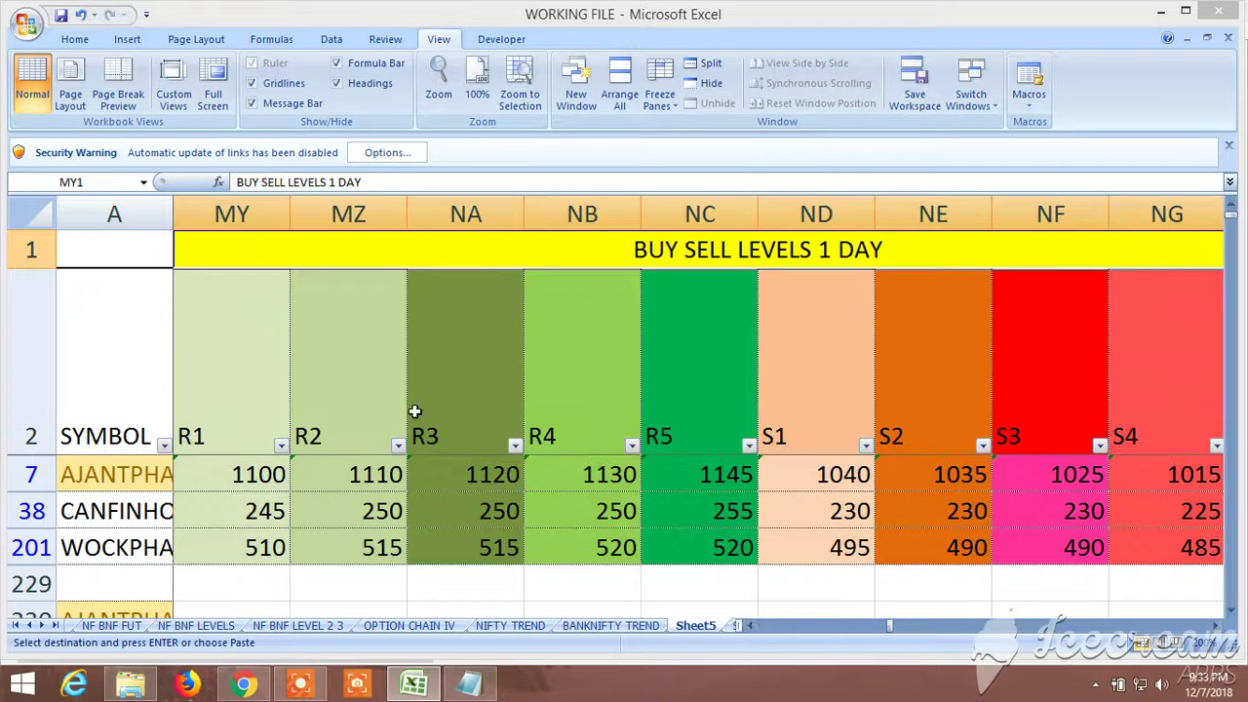
left_click(1216, 625)
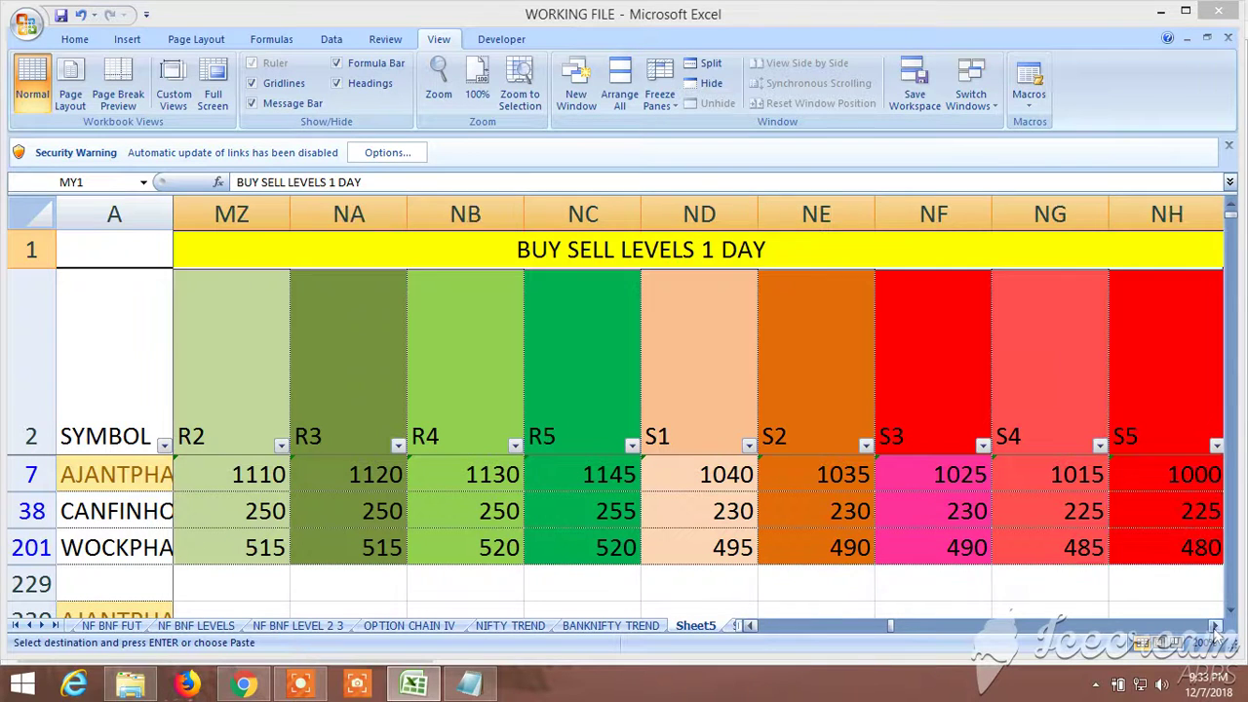
left_click(1216, 625)
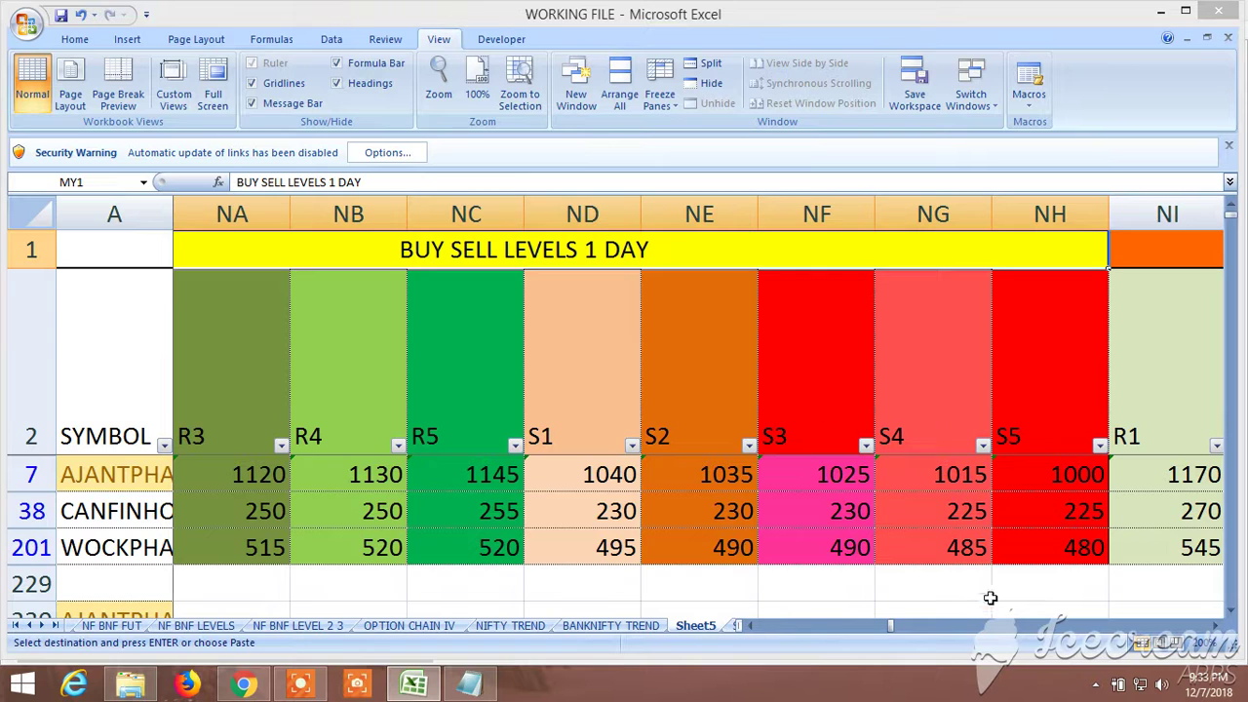
Review the Buy at/above and Sell at/below columns with their five targets under the NEW BUY SELL LEVEL 1 heading
left_click(903, 627)
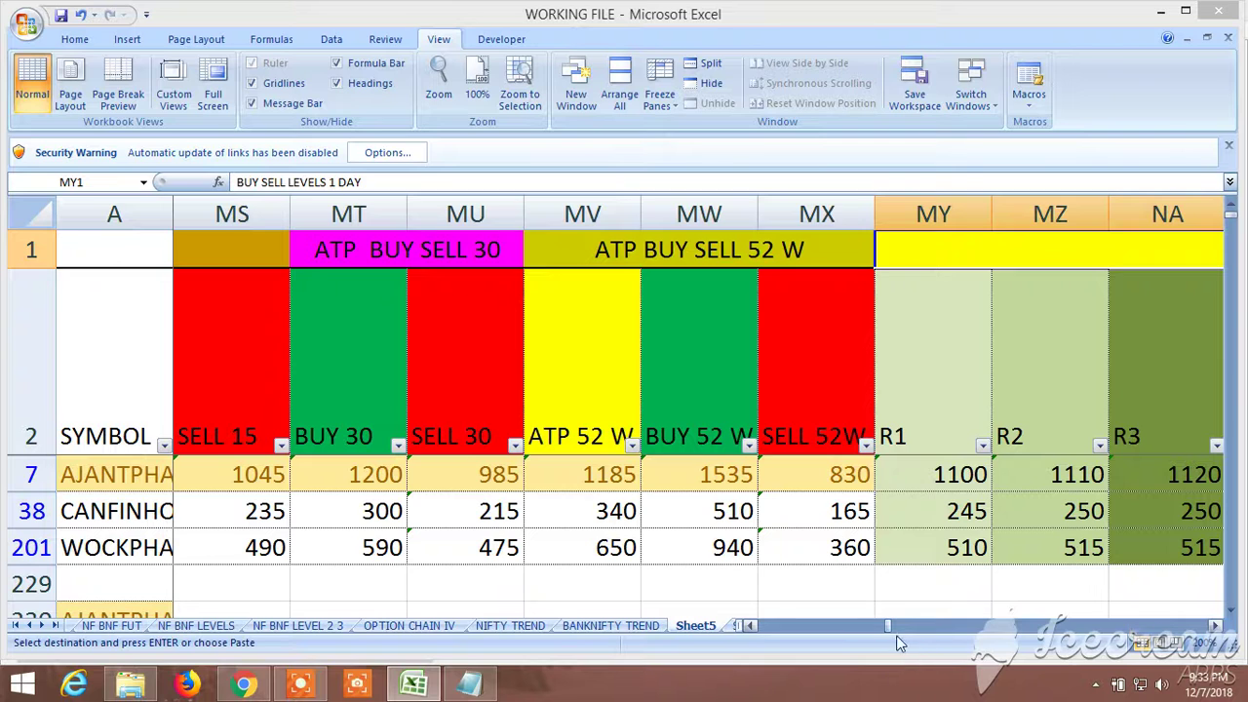
scroll(889, 625, "right", 10)
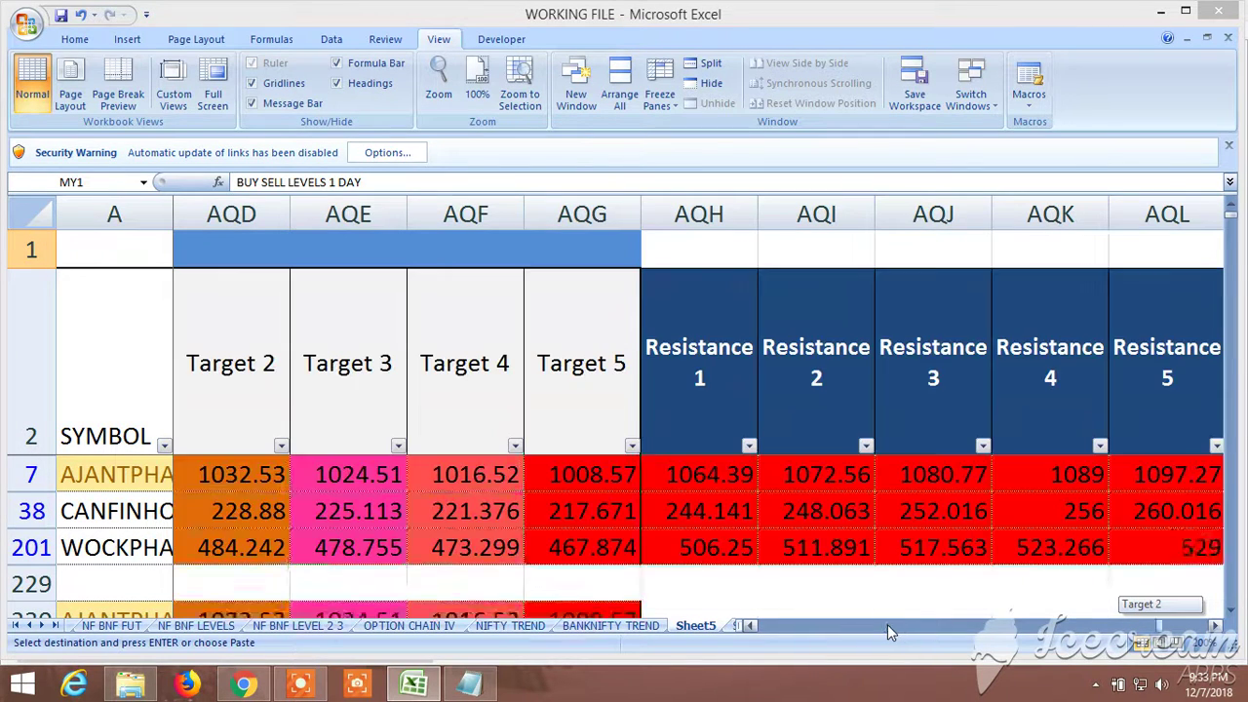
left_click(887, 626)
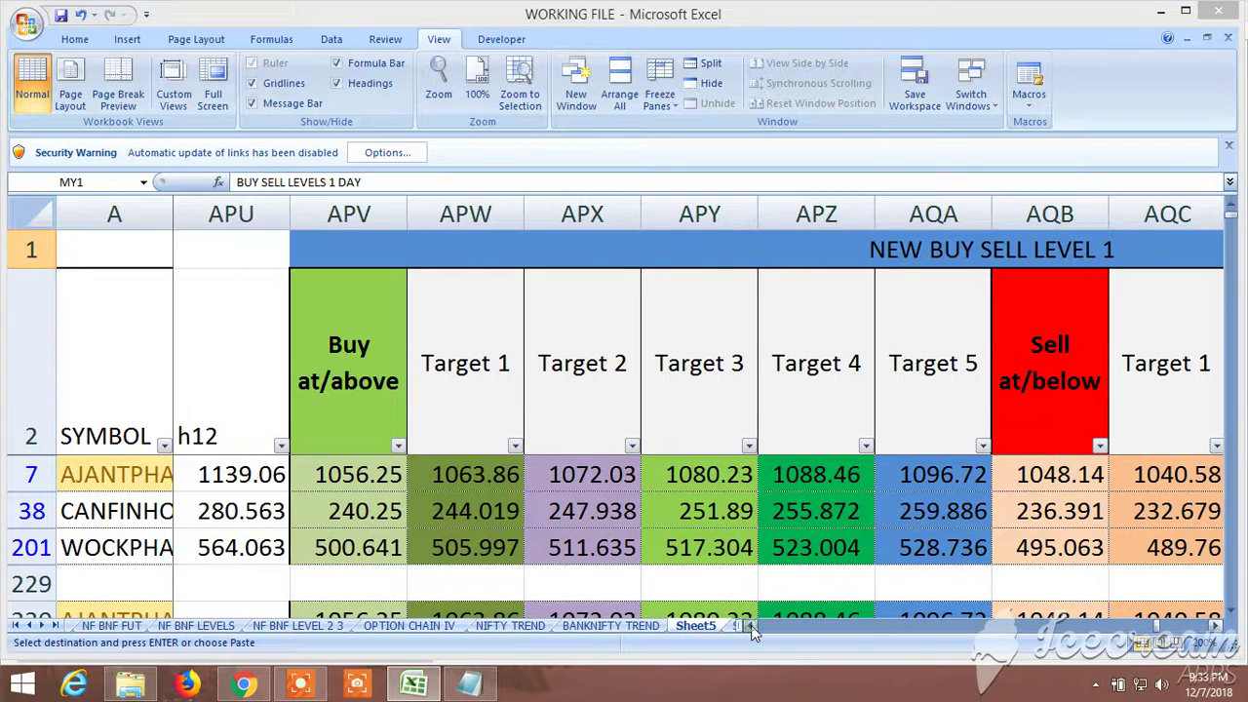
left_click(1217, 626)
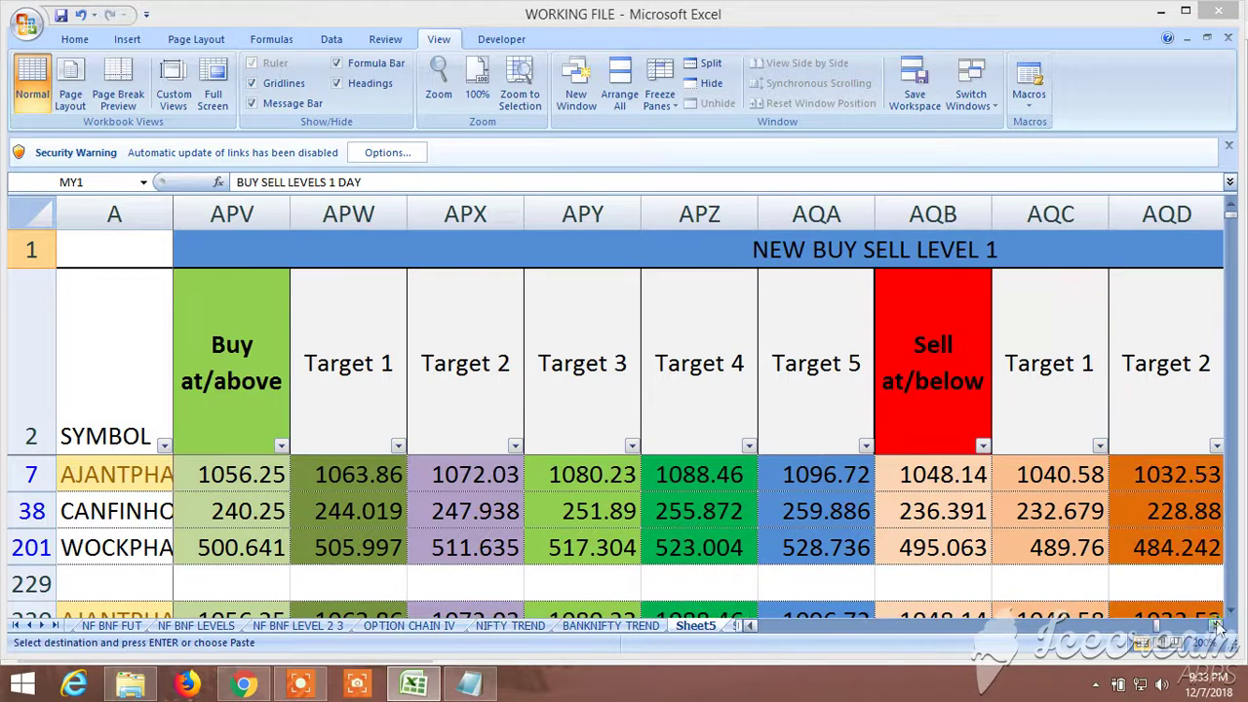
left_click(827, 246)
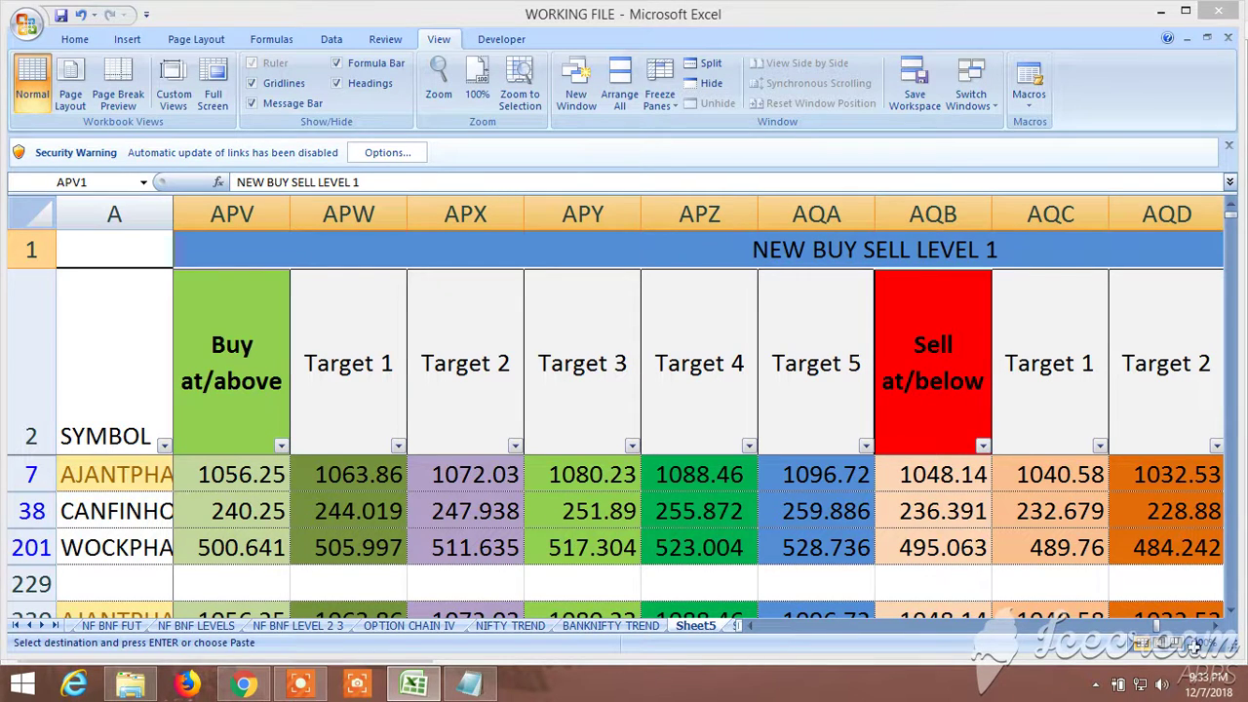
left_click(1217, 626)
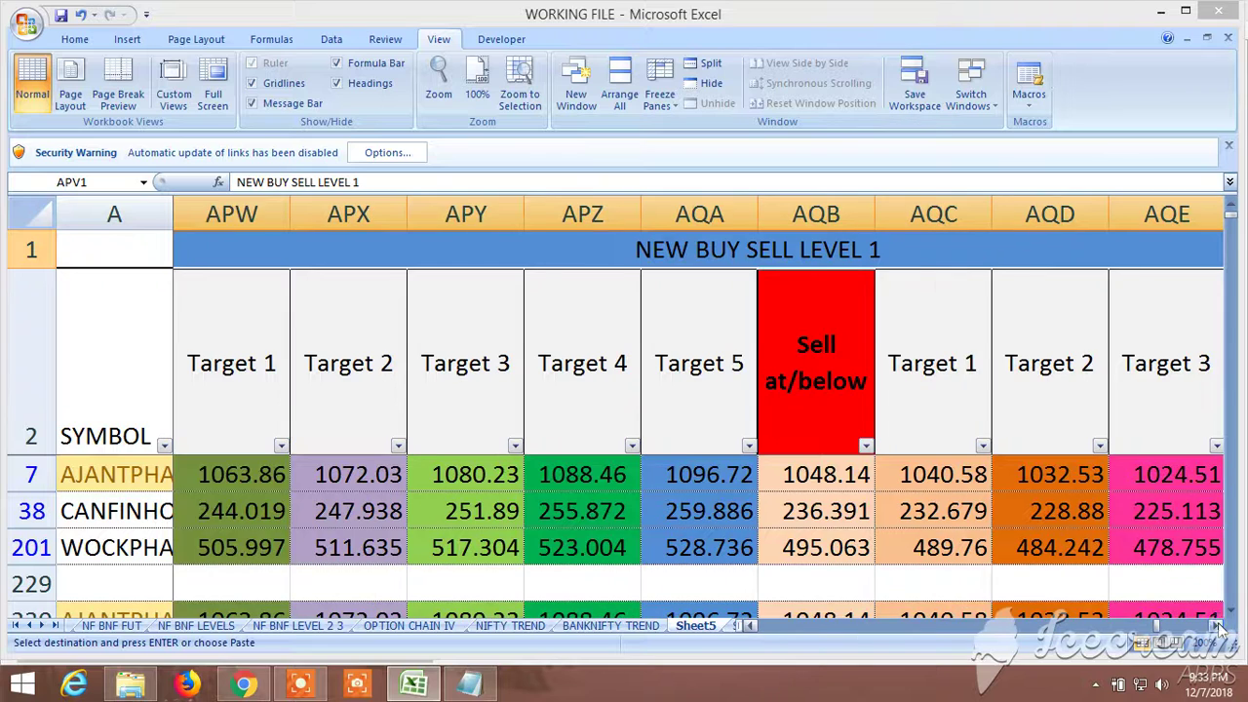
left_click(1217, 626)
left_click(1217, 626)
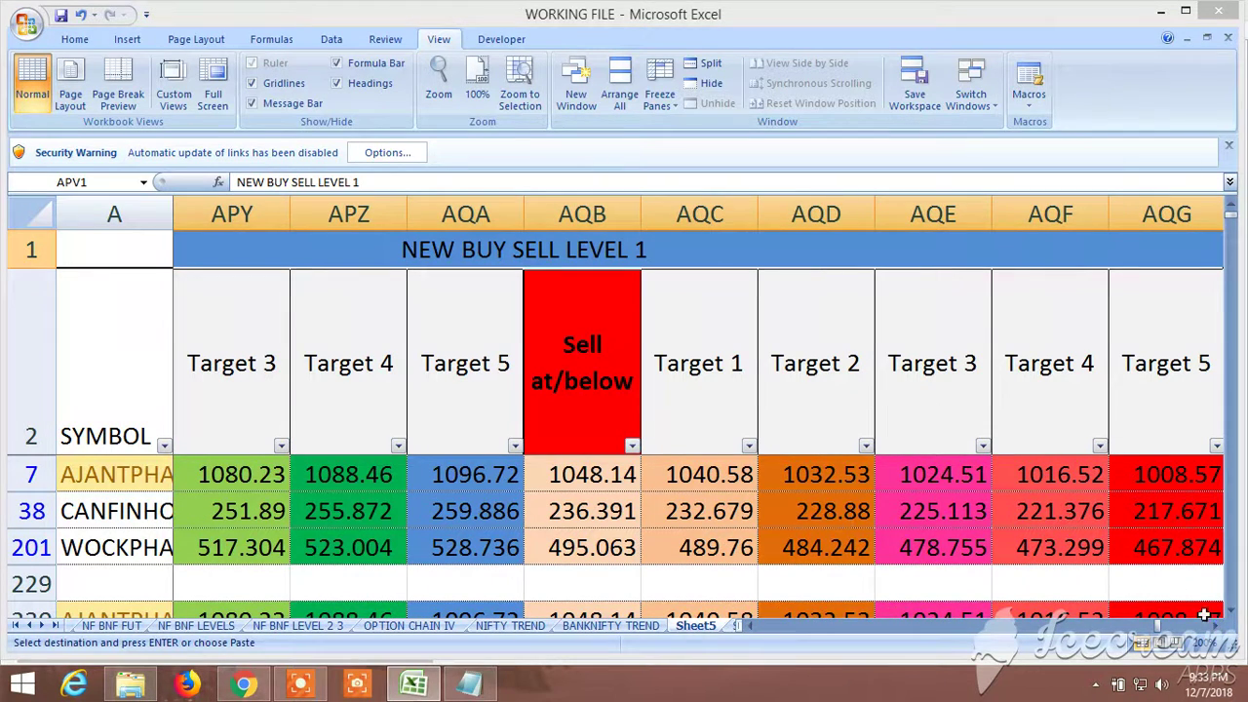
Look over the VWAP, turnover and EMA 5-VWAP crossover columns, along with the neighbouring ATP and pivot columns
left_click_drag(1160, 632, 1179, 634)
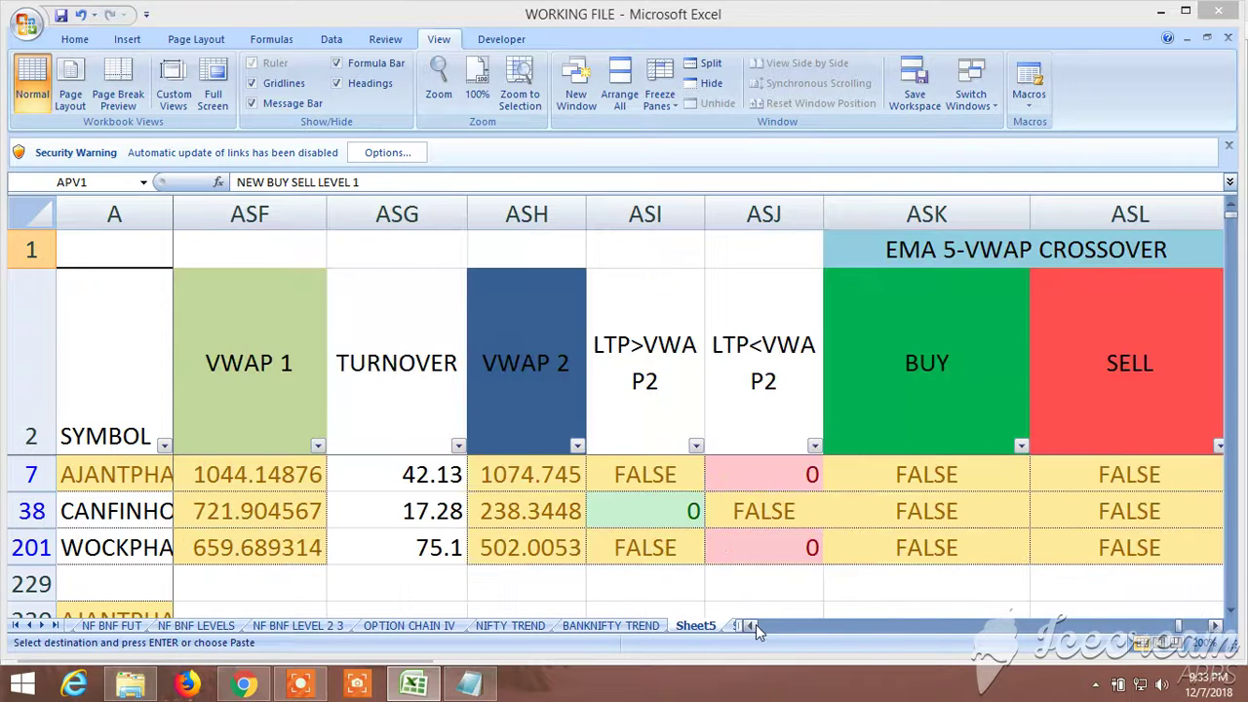
left_click(750, 626)
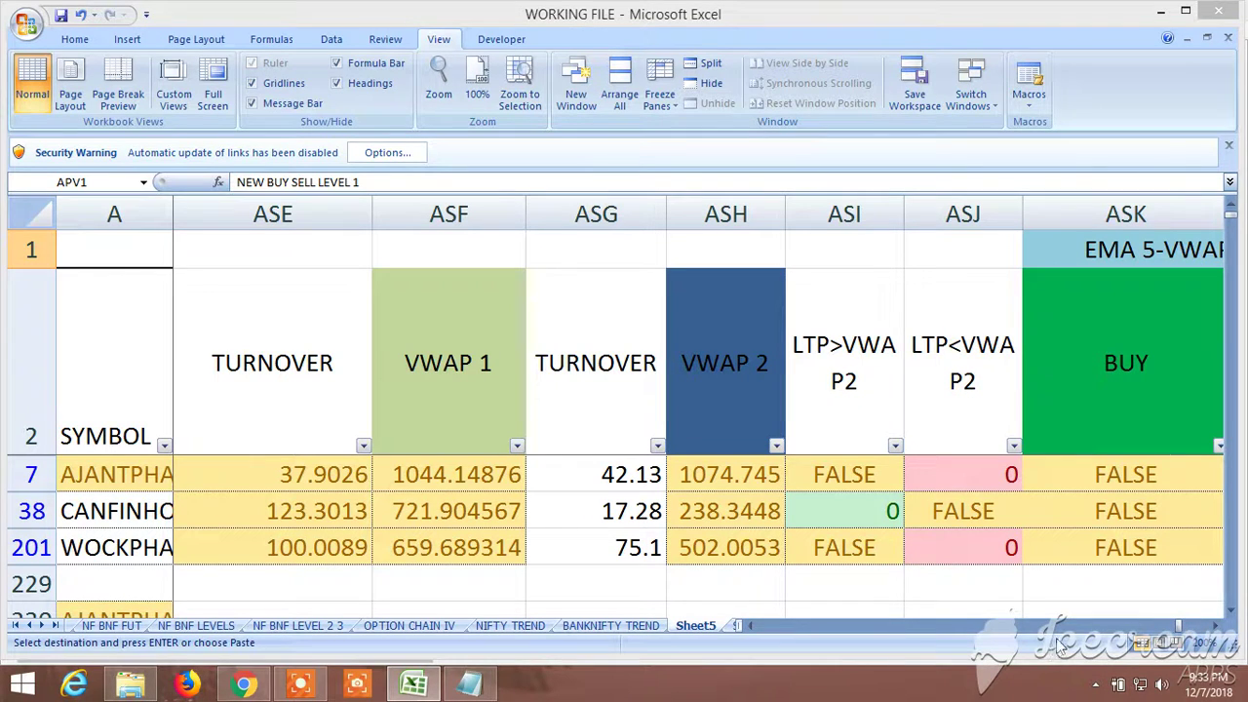
left_click(749, 629)
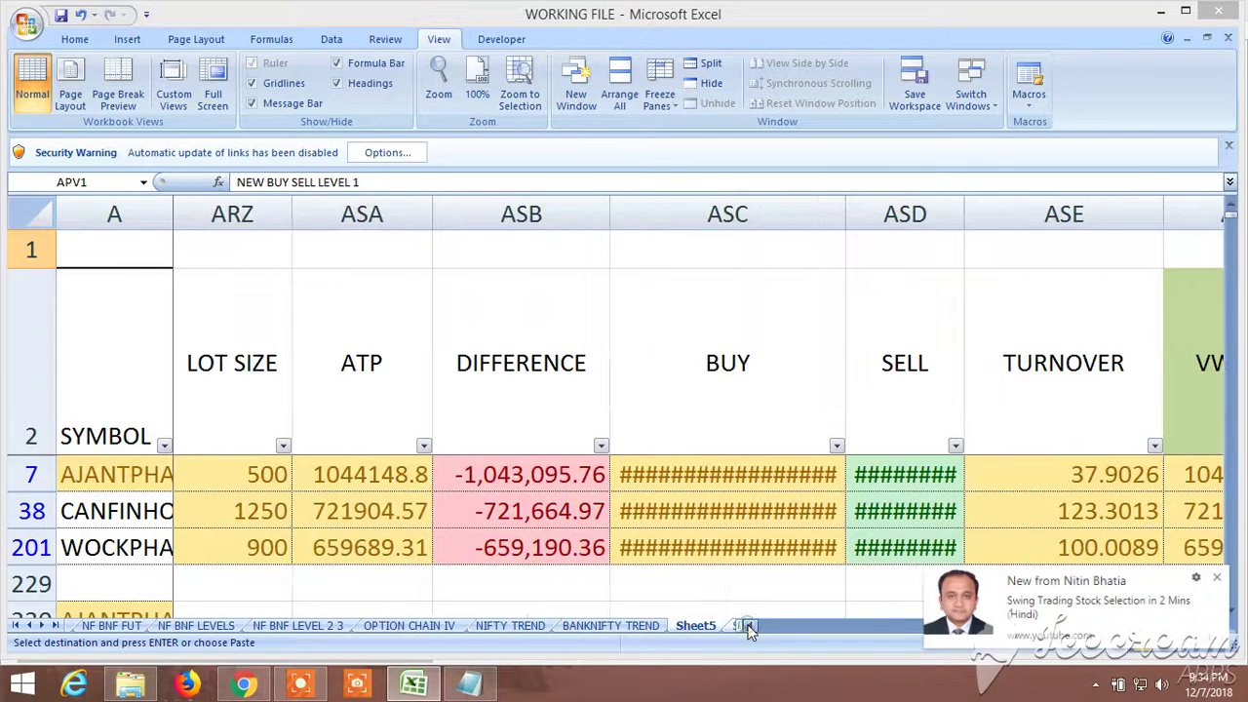
left_click(748, 629)
left_click(749, 629)
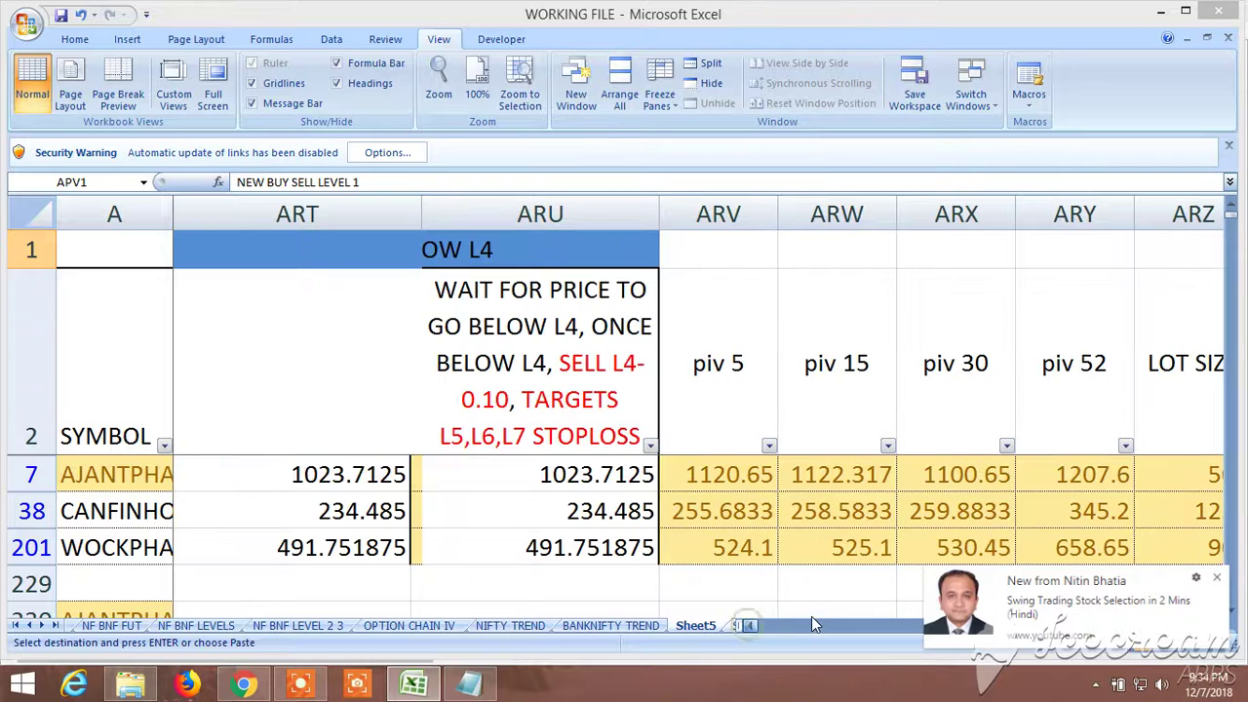
Look through the LTP condition columns in reverse order, from LTP BELOW L4 back to LTP BETWEEN H3 & L3
left_click(749, 629)
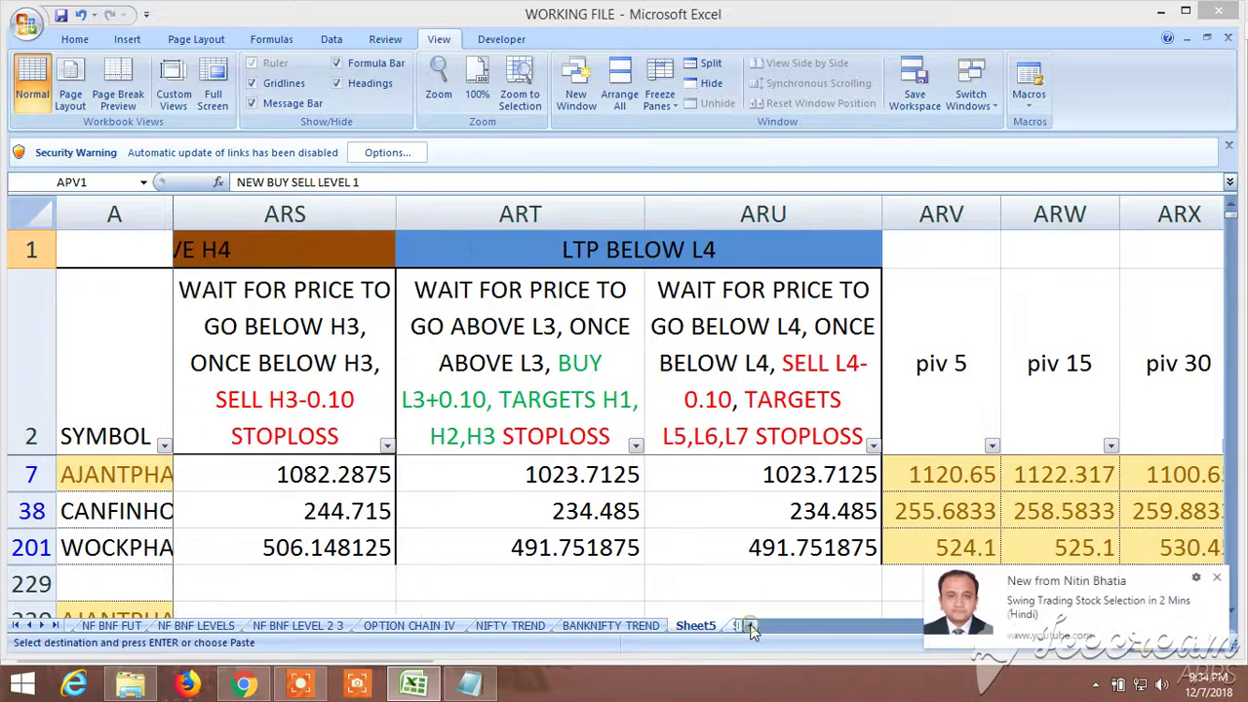
left_click(749, 629)
left_click(749, 629)
left_click(749, 629)
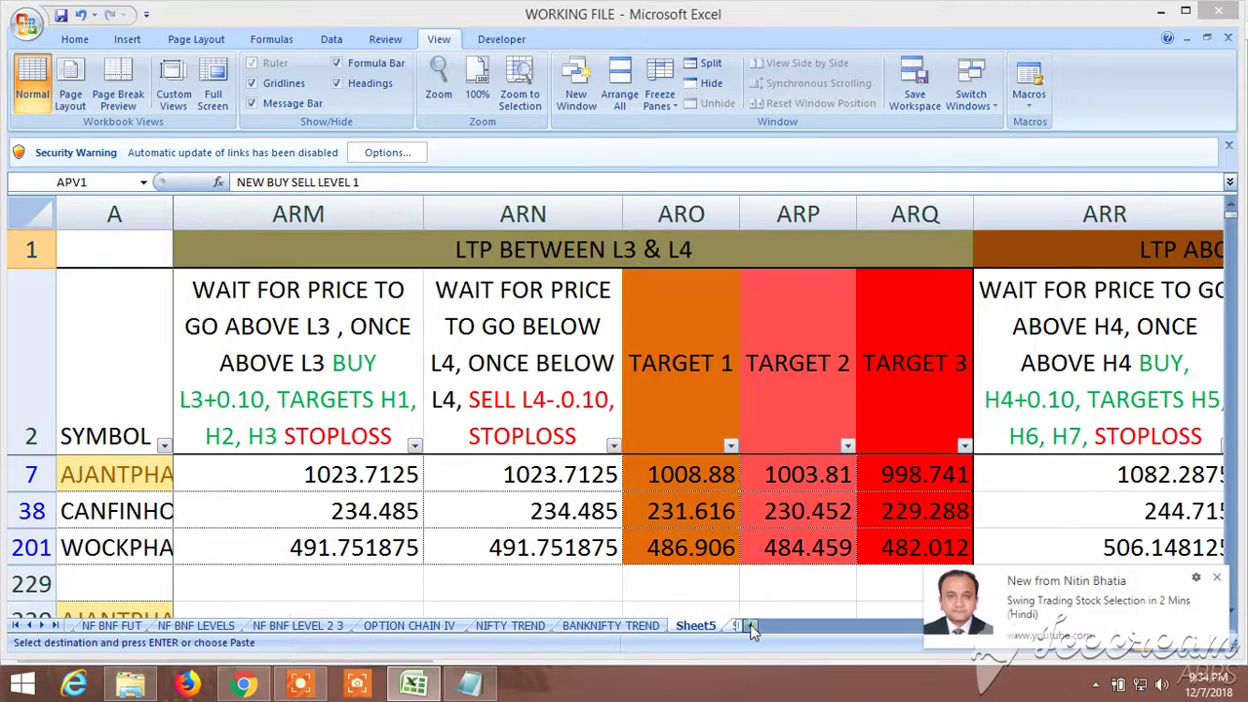
left_click(749, 629)
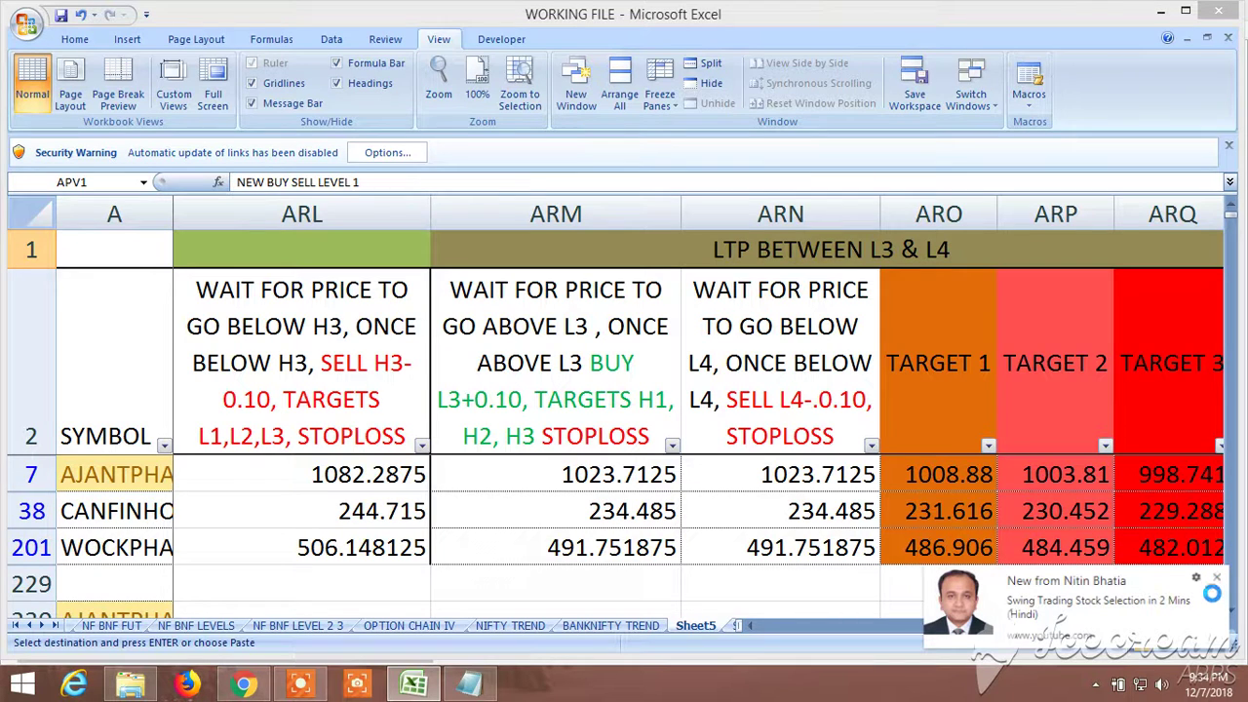
left_click(751, 626)
left_click(751, 626)
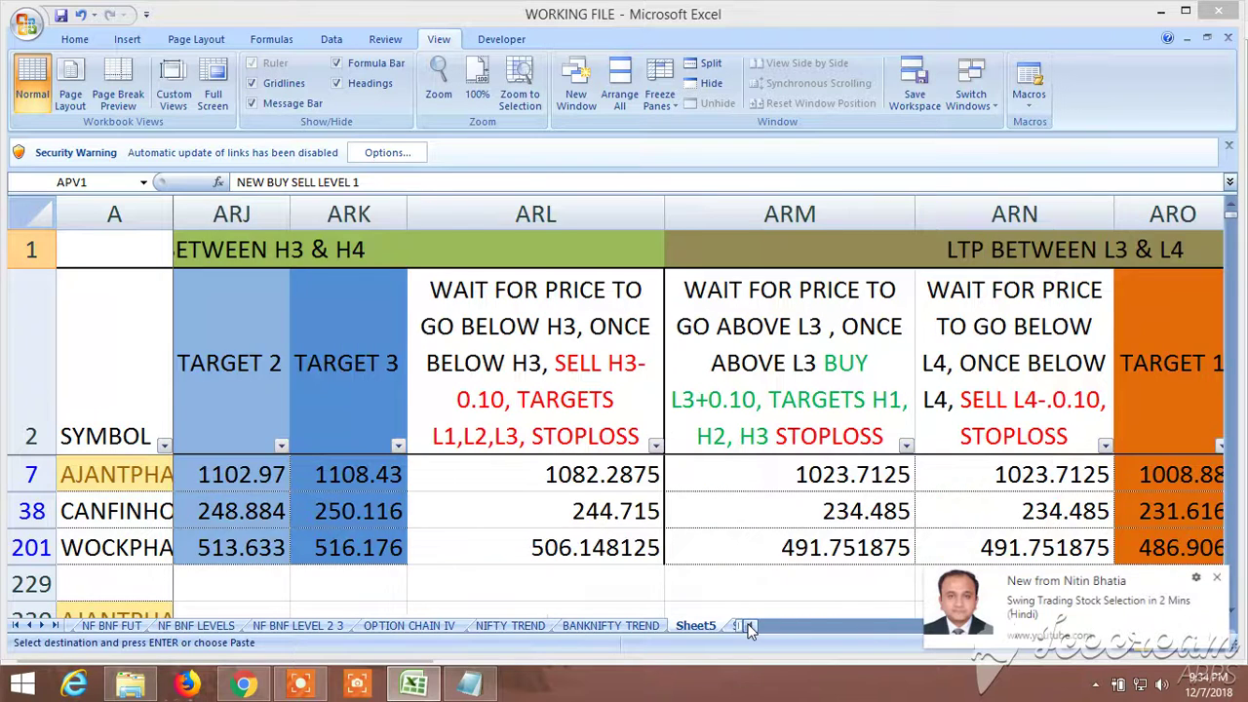
left_click(751, 626)
left_click(751, 626)
left_click(751, 626)
left_click(751, 626)
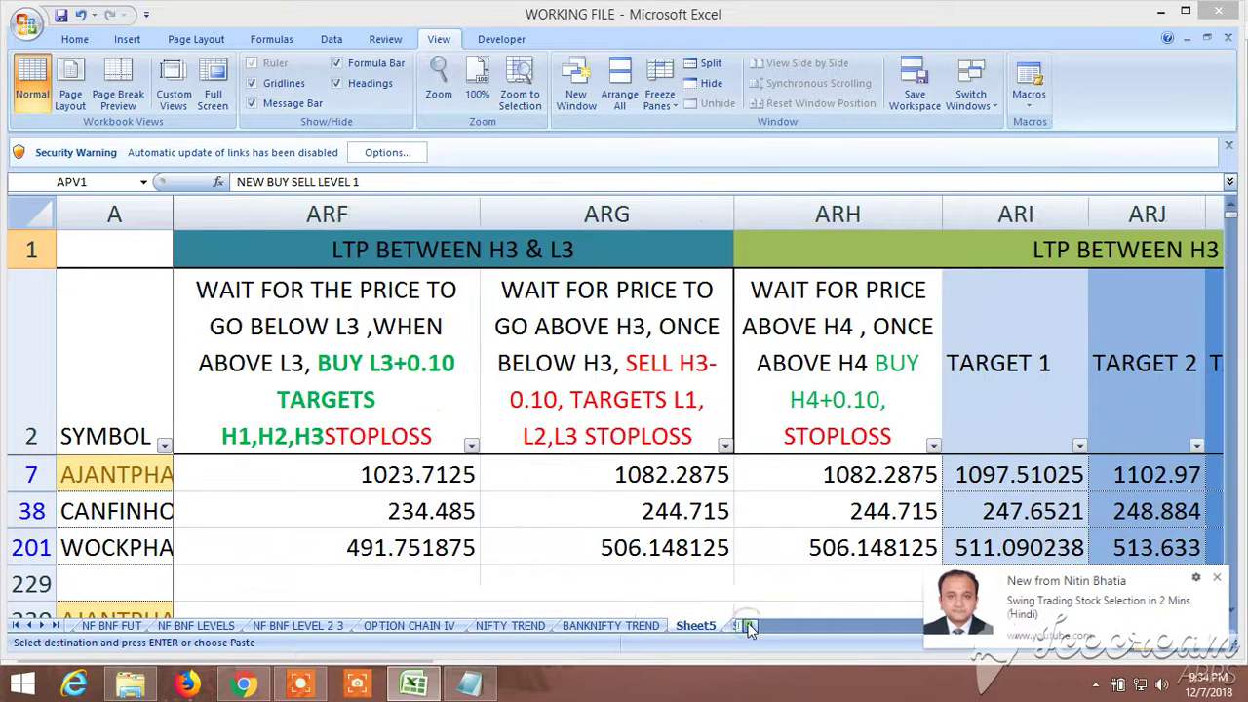
left_click(751, 626)
left_click(751, 626)
left_click(751, 626)
left_click(751, 626)
left_click(751, 626)
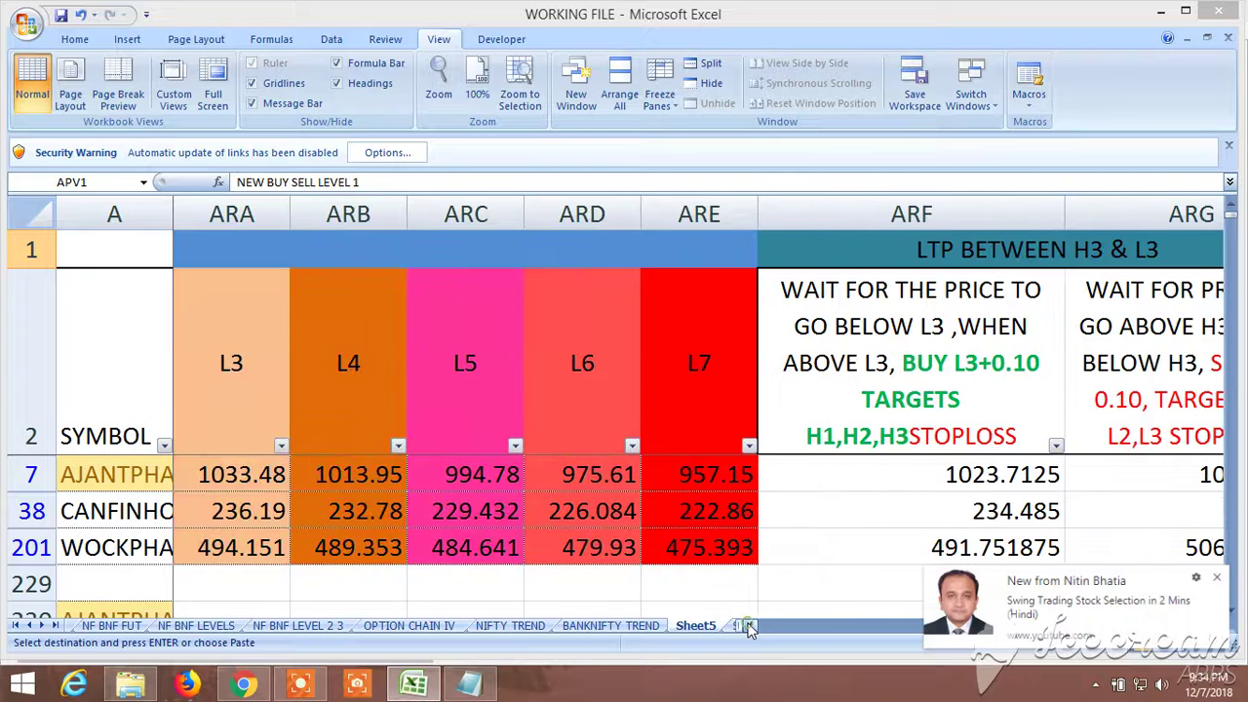
Examine the H1 to H7 and L1 to L7 columns under the NEW BUY SELL LEVEL 2 heading
left_click(751, 626)
left_click(751, 626)
left_click(751, 626)
left_click(751, 626)
left_click(750, 626)
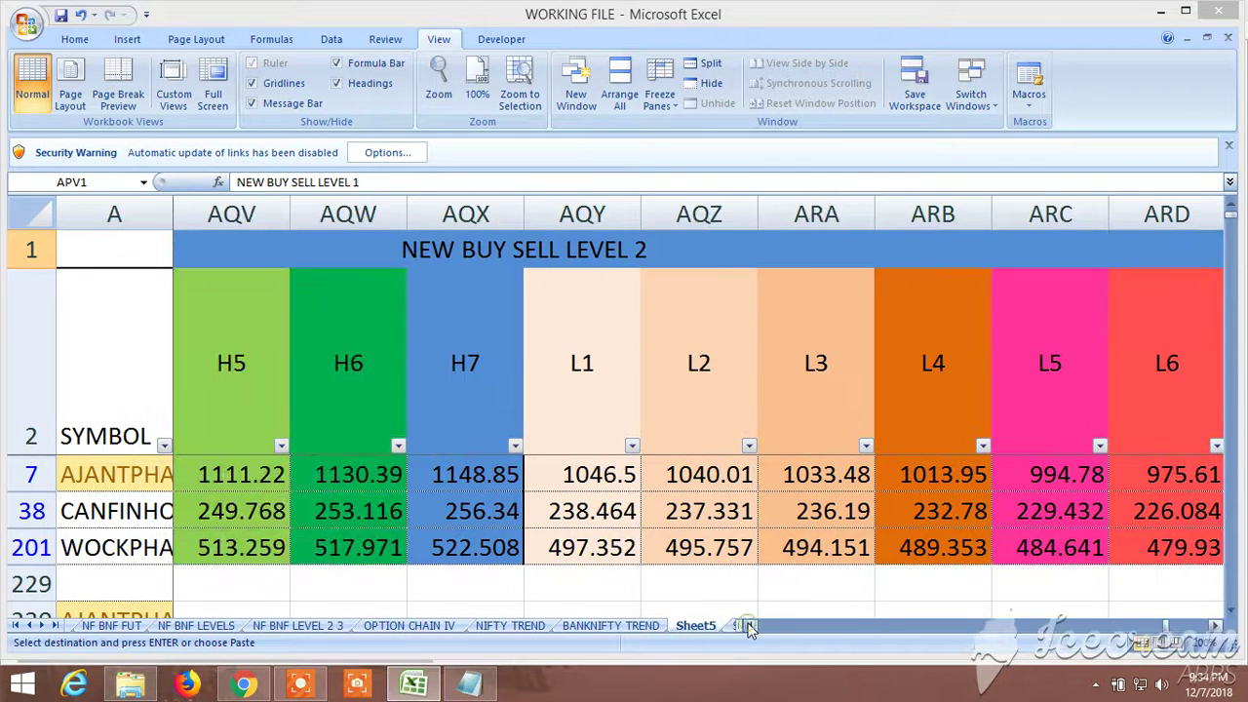
left_click(750, 626)
left_click(751, 626)
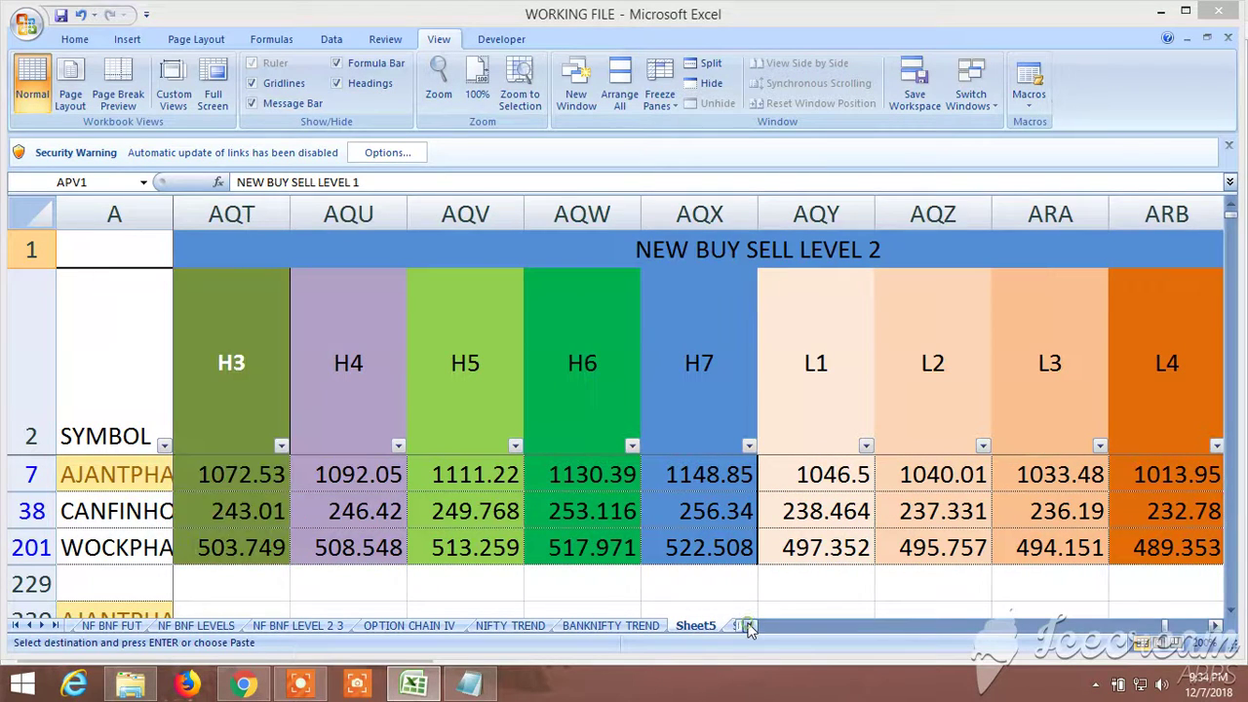
left_click(751, 626)
left_click(750, 626)
left_click(844, 256)
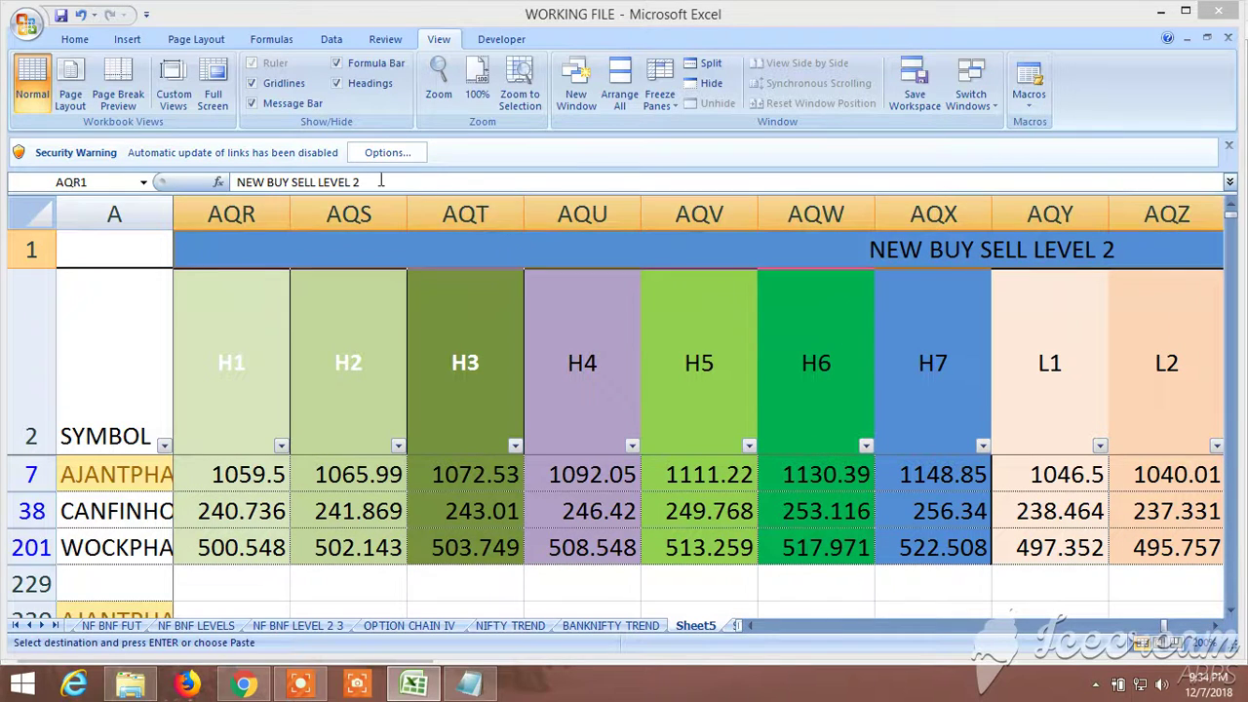
left_click(1216, 632)
left_click(1216, 632)
left_click(1216, 631)
left_click(1216, 632)
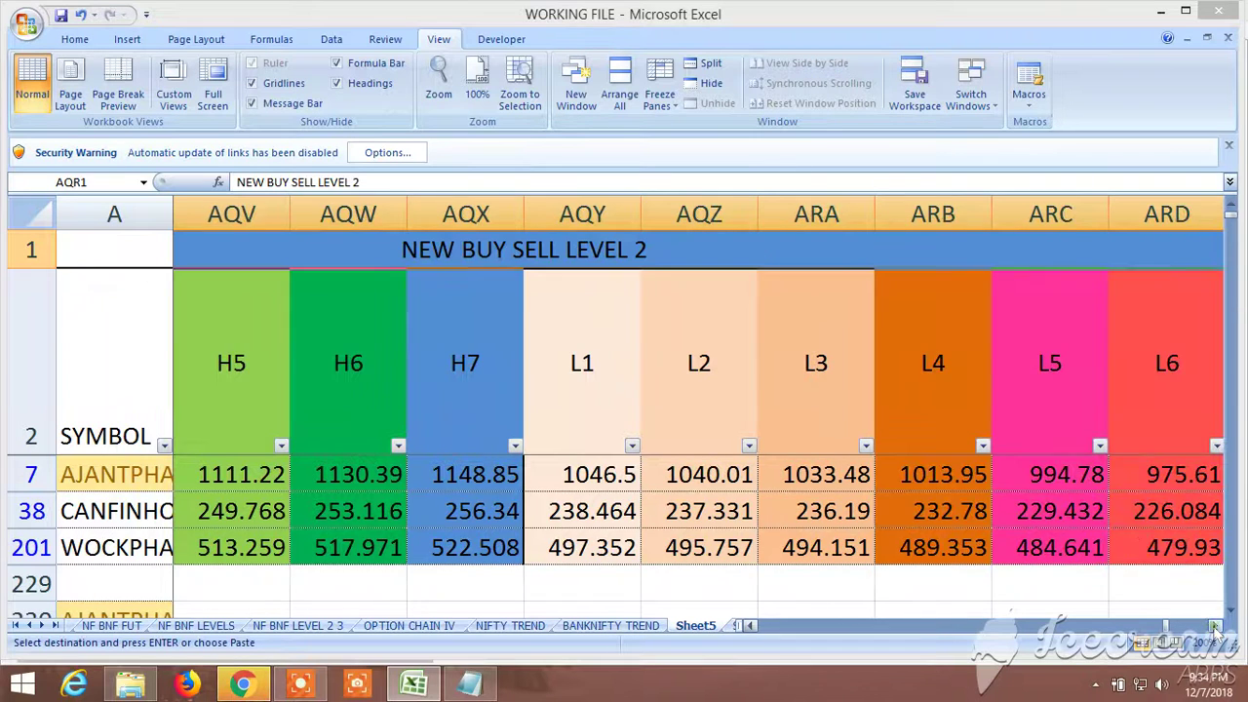
left_click(1216, 632)
left_click(1216, 632)
left_click(1216, 632)
left_click(1216, 632)
left_click(1216, 632)
left_click(1216, 632)
left_click(1216, 632)
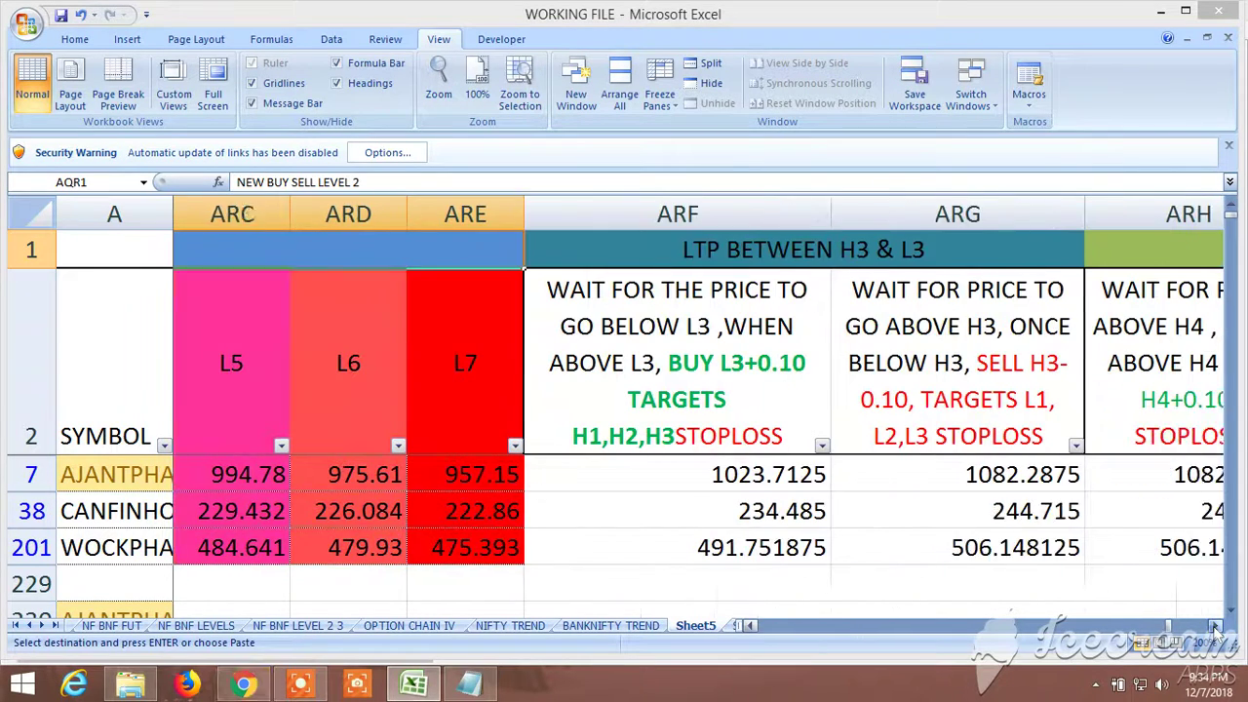
Read the buy, sell and target rules in the columns from LTP BETWEEN H3 & L3 through LTP BELOW L4
left_click(1216, 632)
left_click(1216, 632)
left_click(1216, 632)
left_click(1216, 632)
left_click(1216, 632)
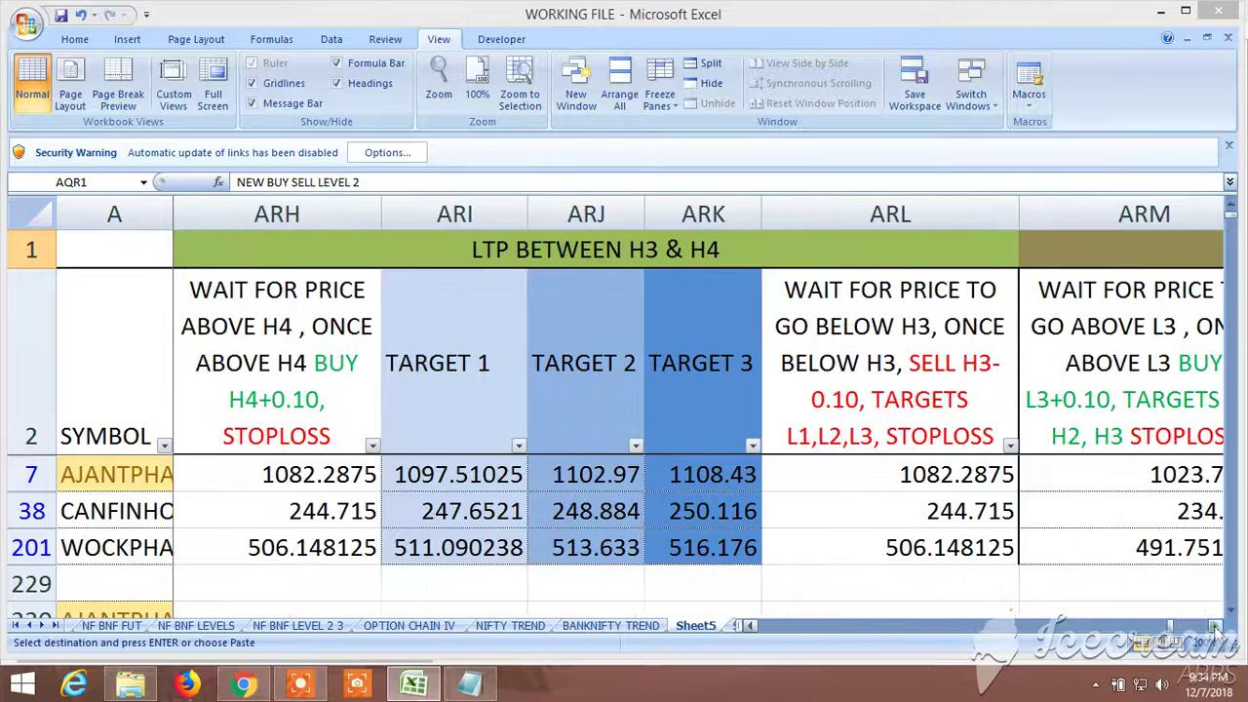
left_click(1216, 632)
left_click(1216, 632)
left_click(1216, 632)
left_click(1216, 632)
left_click(1216, 631)
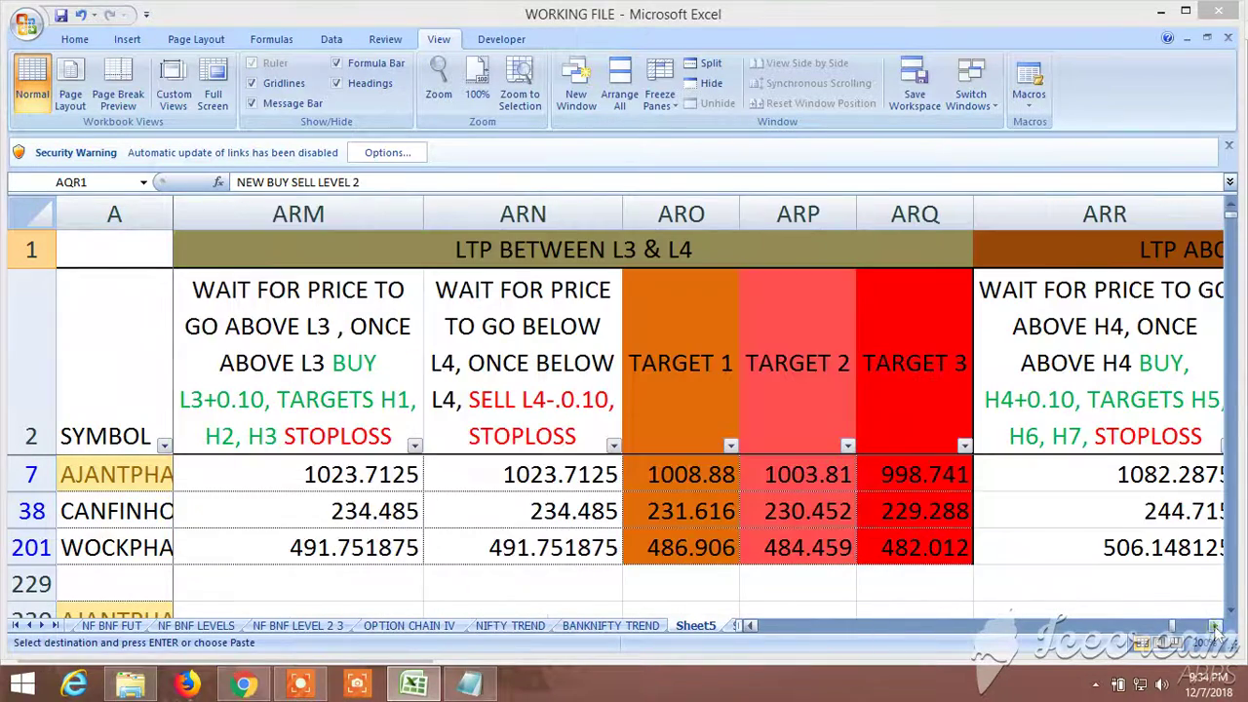
left_click(1216, 632)
left_click(1216, 632)
left_click(1216, 632)
left_click(1216, 632)
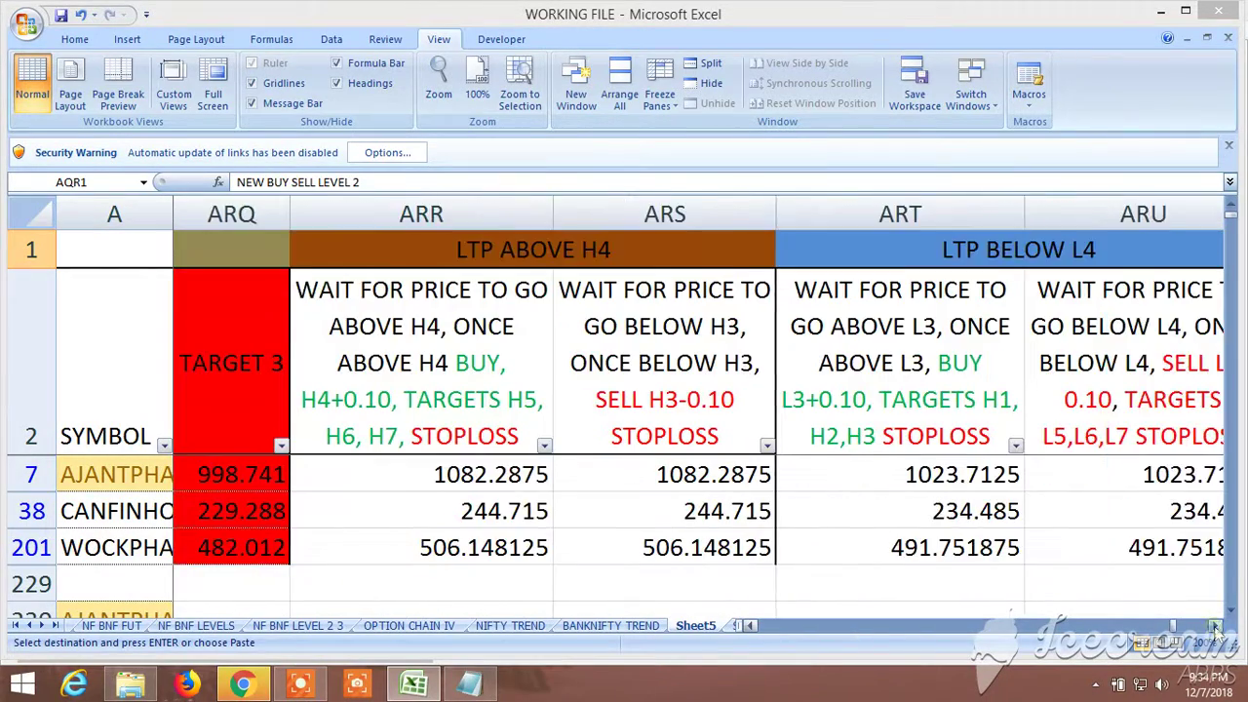
left_click(1216, 632)
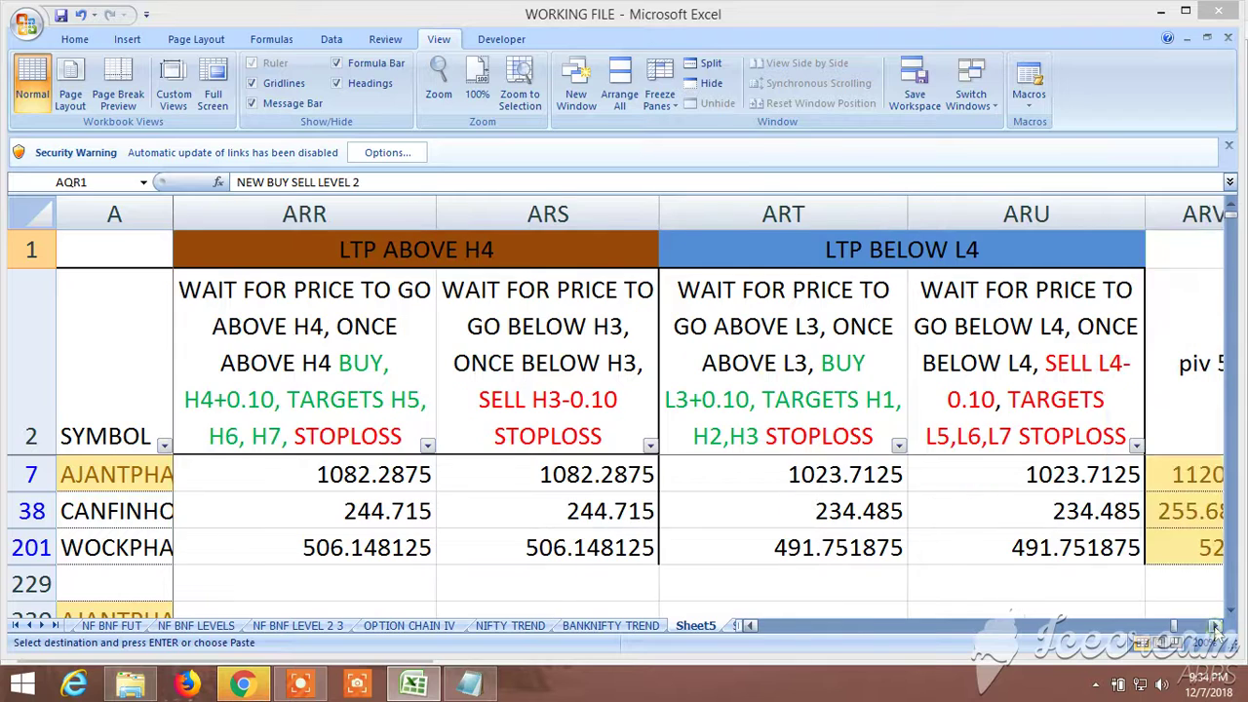
Review the LTP condition columns in reverse order, from LTP ABOVE H4 back to LTP BETWEEN H3 & L3
left_click(750, 626)
left_click(750, 626)
left_click(750, 626)
left_click(750, 626)
left_click(750, 626)
left_click(750, 626)
left_click(750, 626)
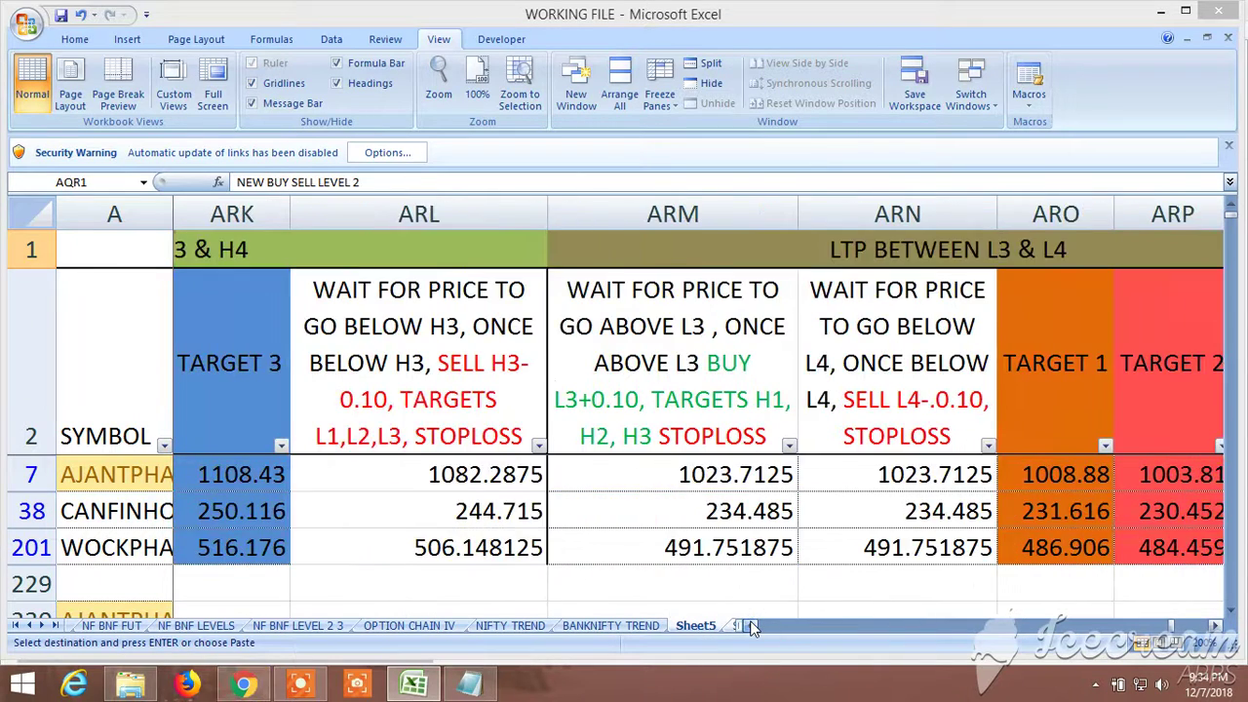
left_click(750, 626)
left_click(750, 626)
left_click(749, 626)
left_click(750, 626)
left_click(750, 626)
left_click(750, 626)
left_click(750, 626)
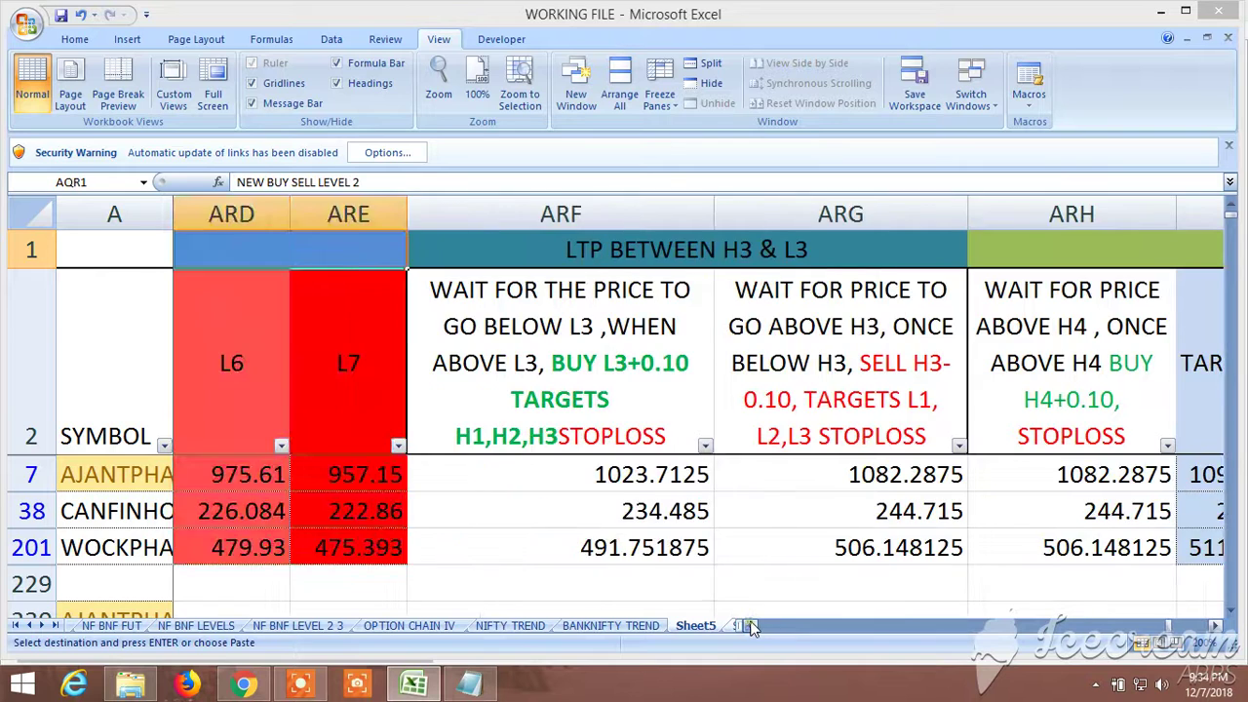
Look back over the L7 to L1 and H7 to H1 columns of the NEW BUY SELL LEVEL 2 block
left_click(750, 626)
left_click(750, 626)
left_click(750, 626)
left_click(750, 626)
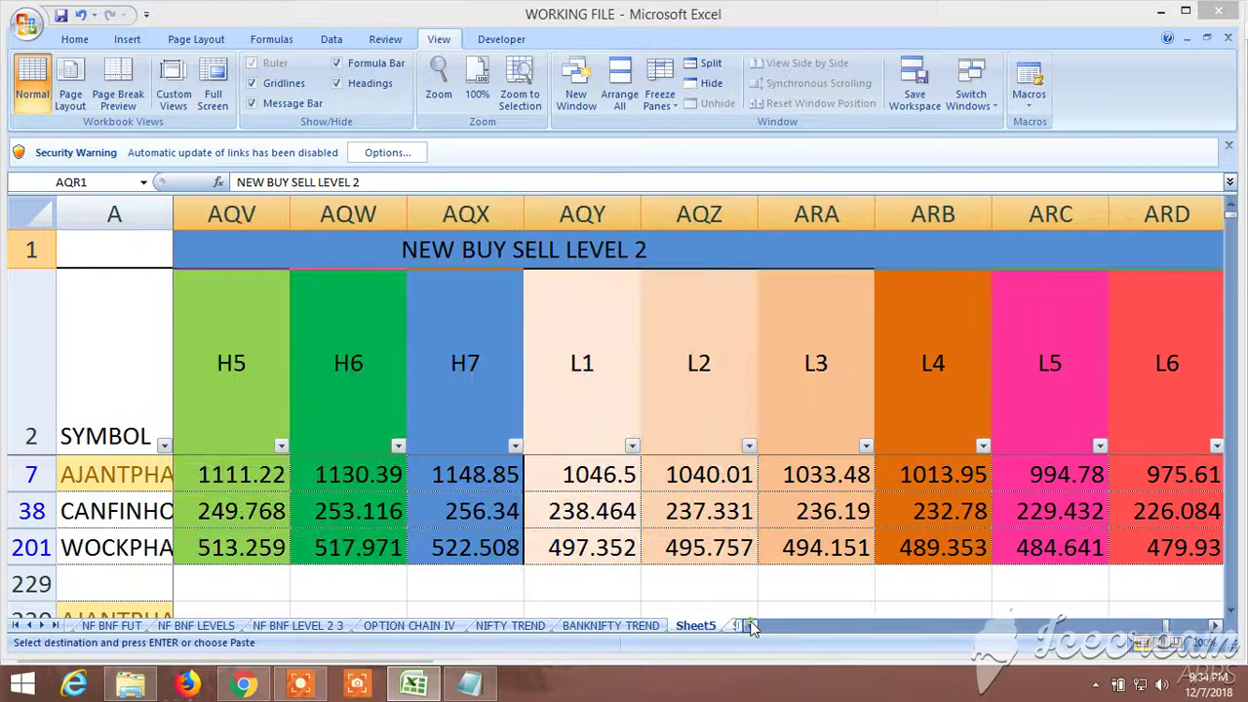
left_click(750, 626)
left_click(750, 626)
left_click(750, 626)
left_click(750, 626)
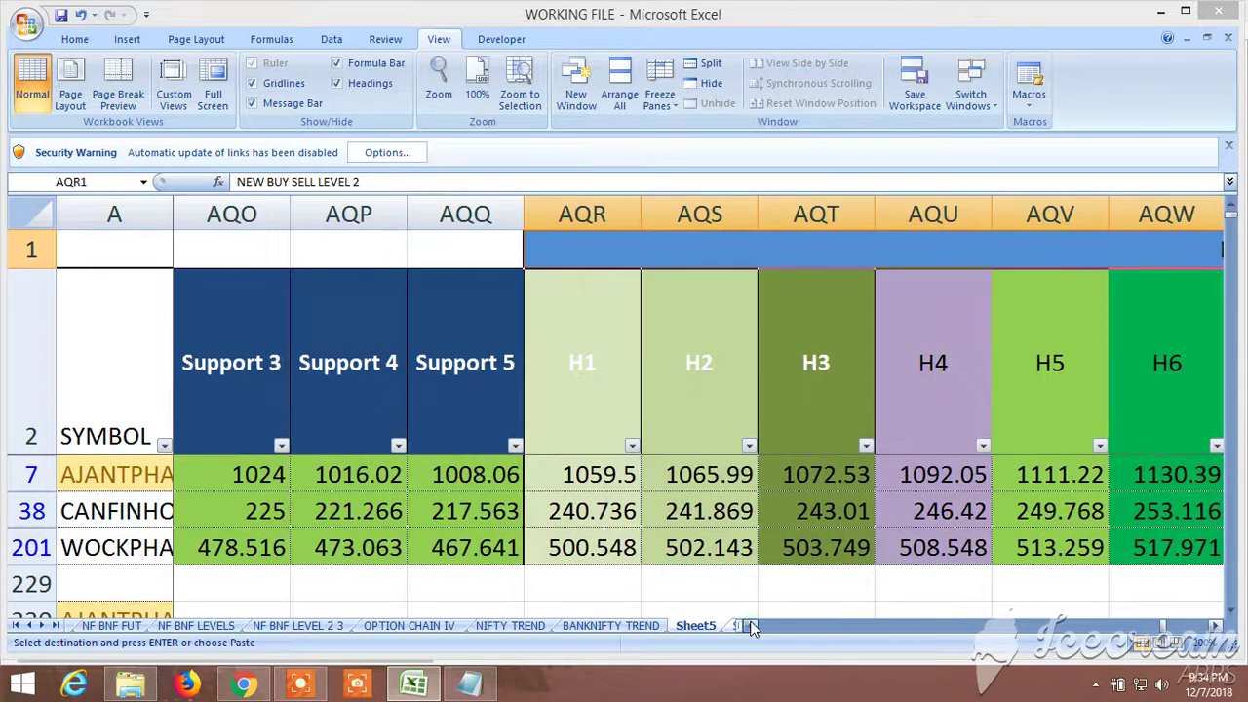
Examine the Support 1 to 5 and Resistance 1 to 5 columns preceding the NEW BUY SELL LEVEL 2 block
left_click(750, 626)
left_click(750, 626)
left_click(750, 627)
left_click(750, 626)
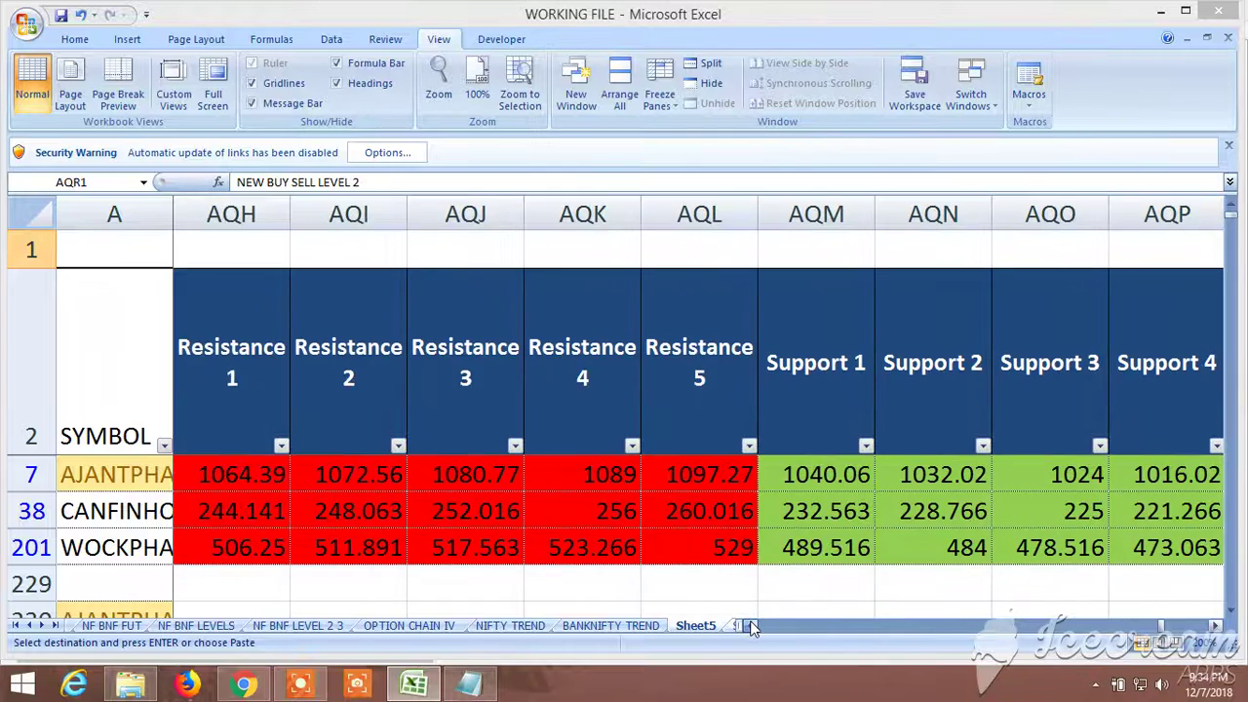
Examine the buy, sell and target columns of the NEW BUY SELL LEVEL 1 block back to Buy at/above
left_click(750, 626)
left_click(750, 626)
left_click(750, 626)
left_click(749, 626)
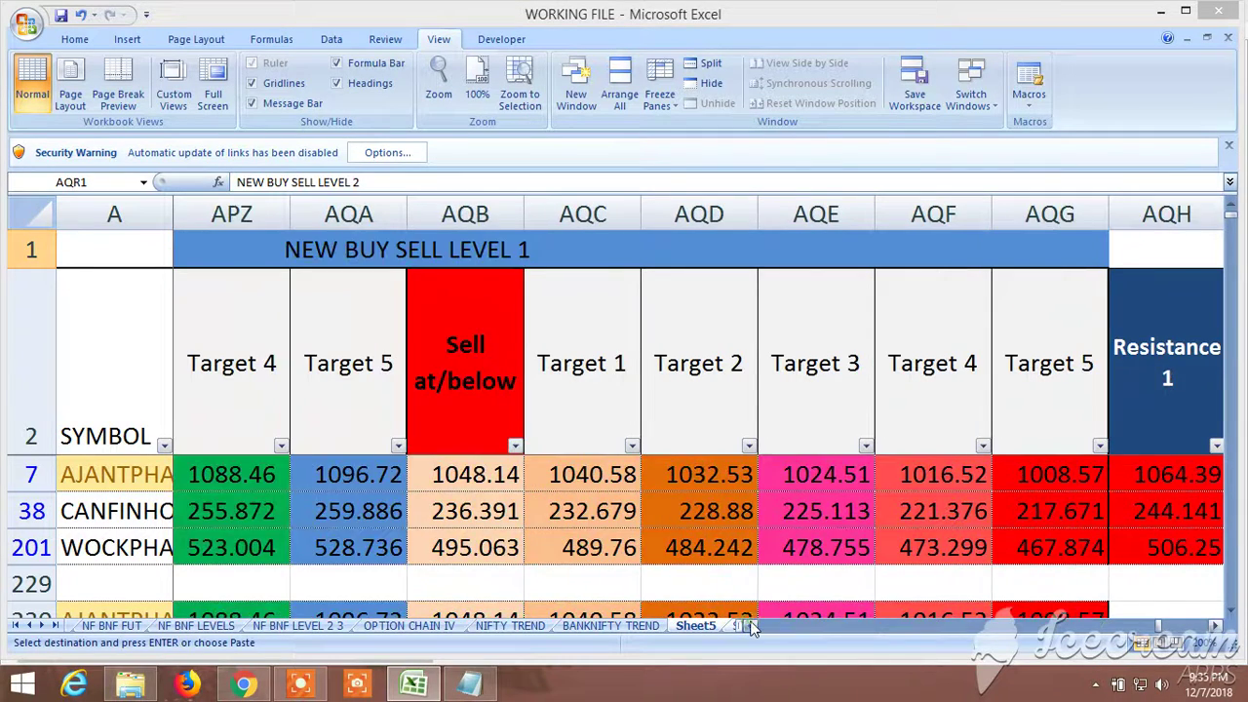
left_click(750, 626)
left_click(750, 626)
left_click(750, 626)
left_click(750, 626)
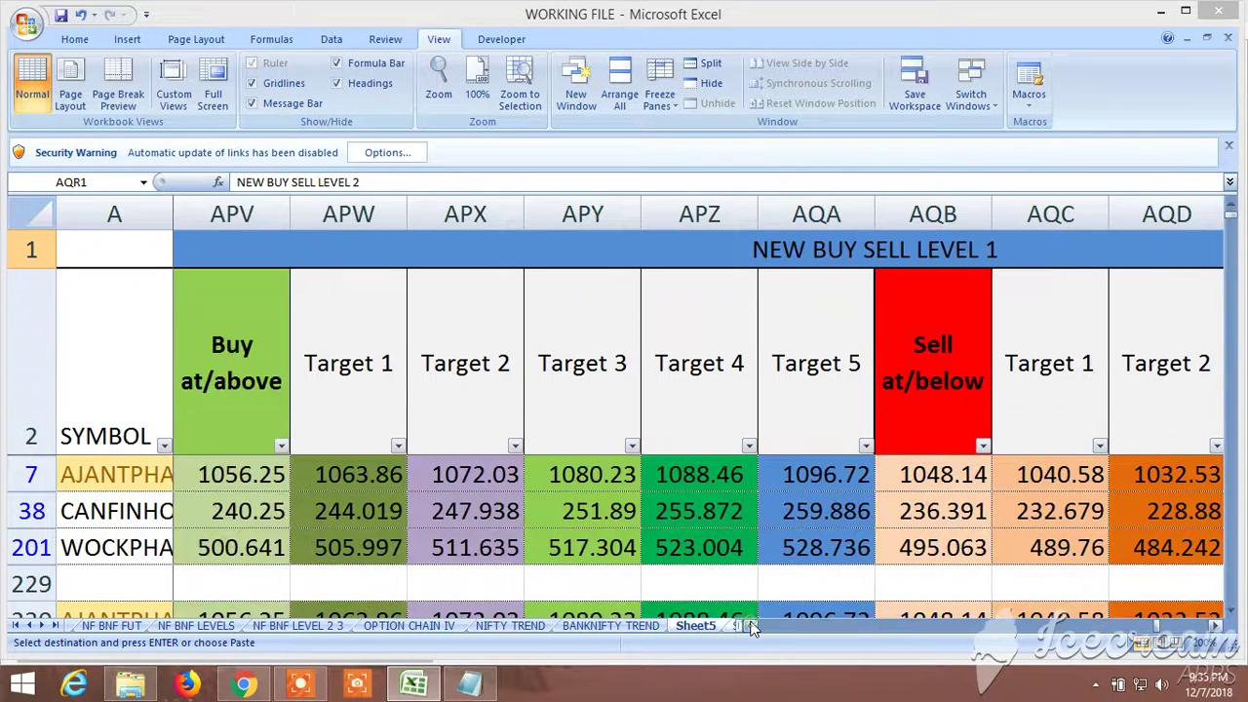
Inspect rows 230 to 232 across the NEW BUY SELL LEVEL 1 columns from Buy at/above to the sell-side Target 5
left_click(1233, 614)
left_click(1233, 614)
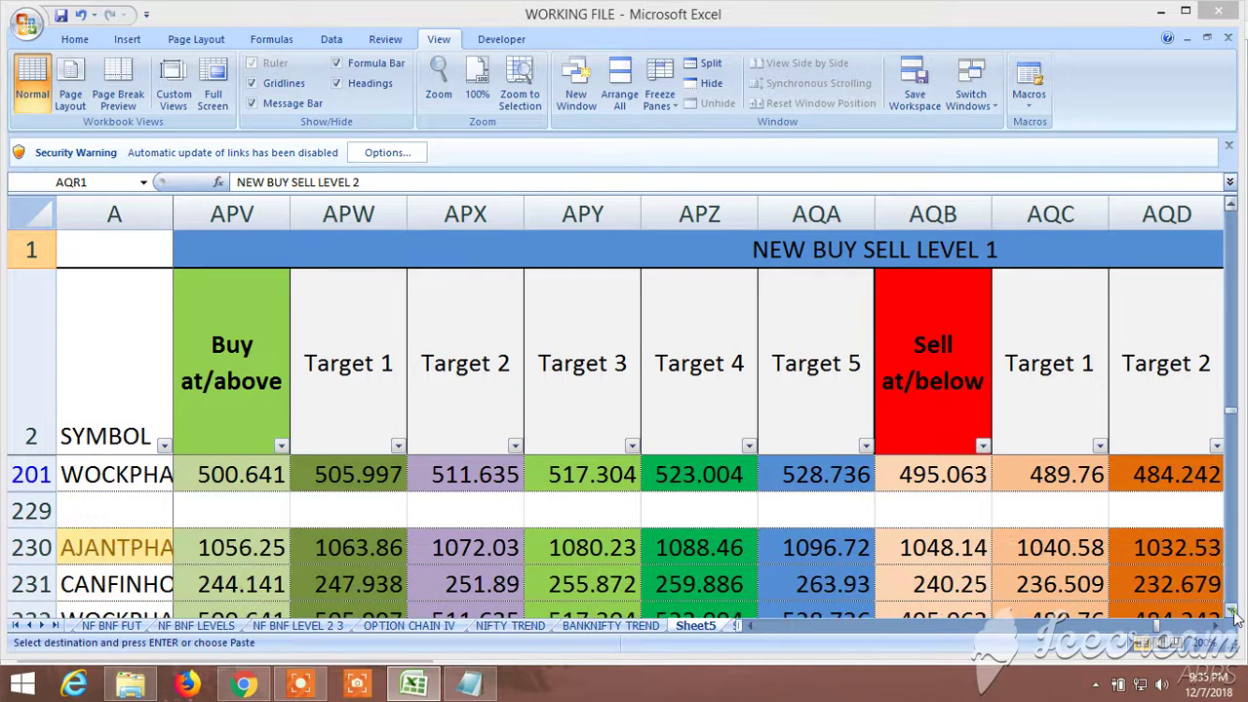
left_click(1232, 614)
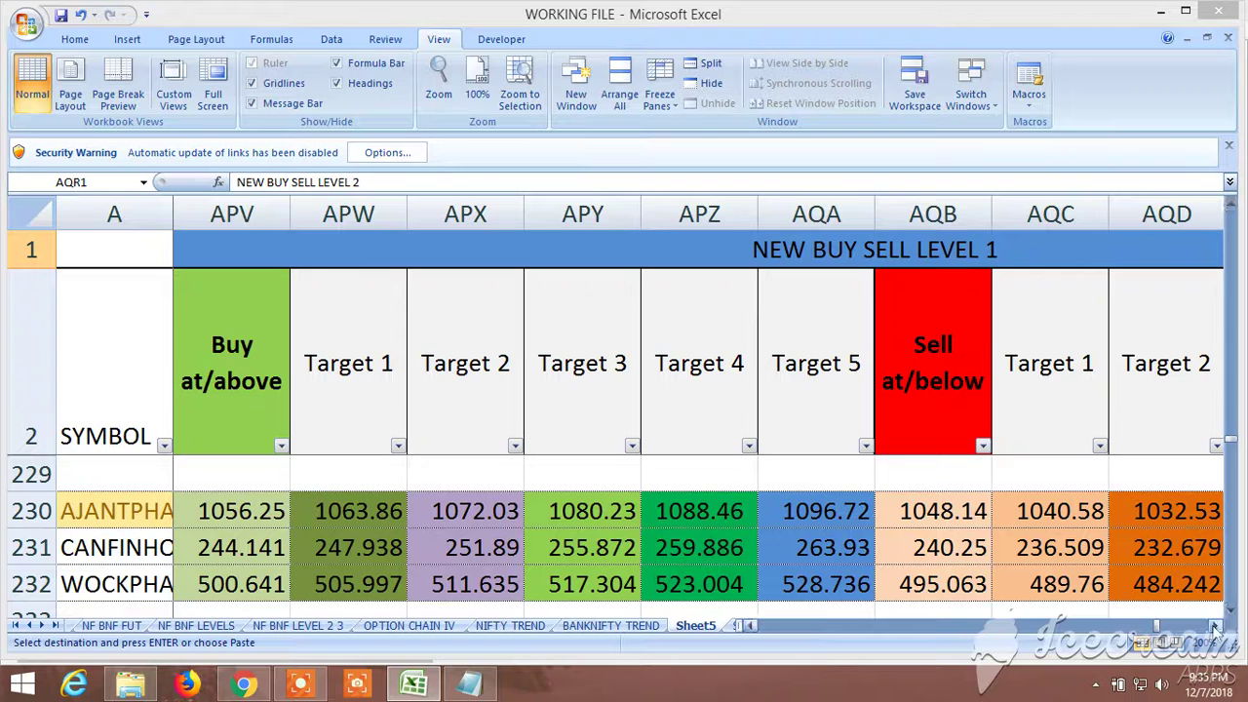
left_click(1215, 626)
left_click(1215, 626)
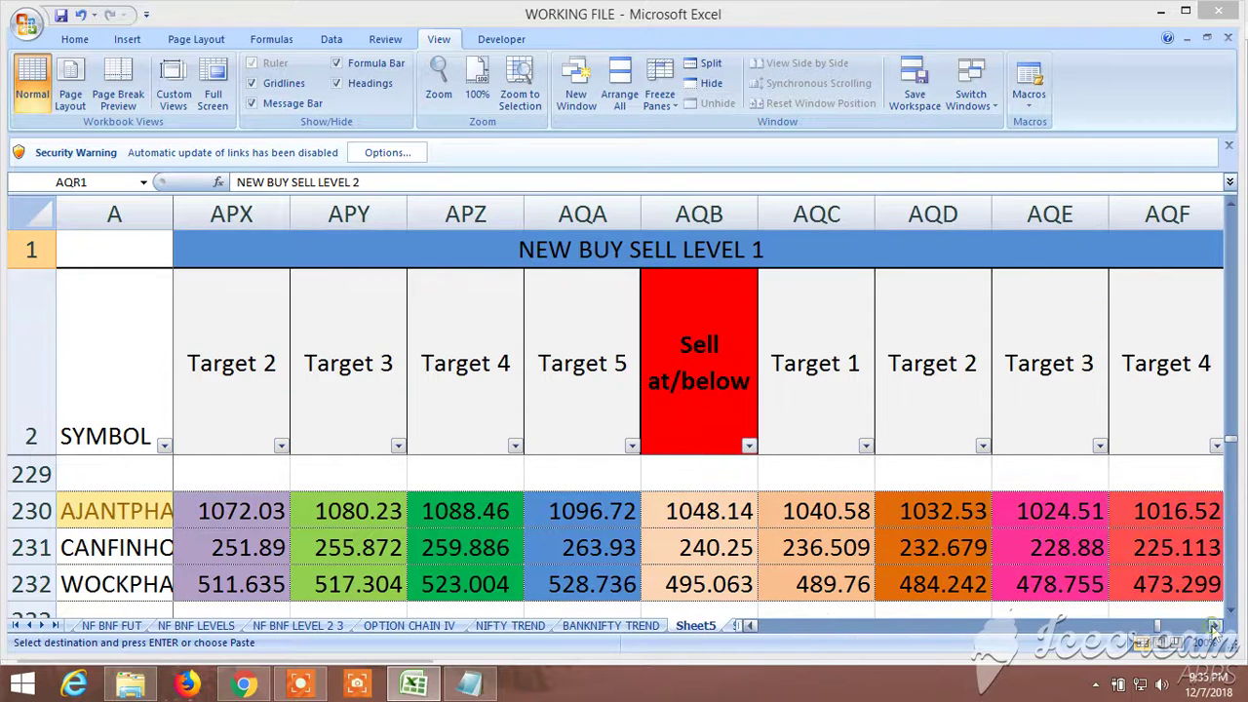
left_click(1215, 626)
left_click(1215, 626)
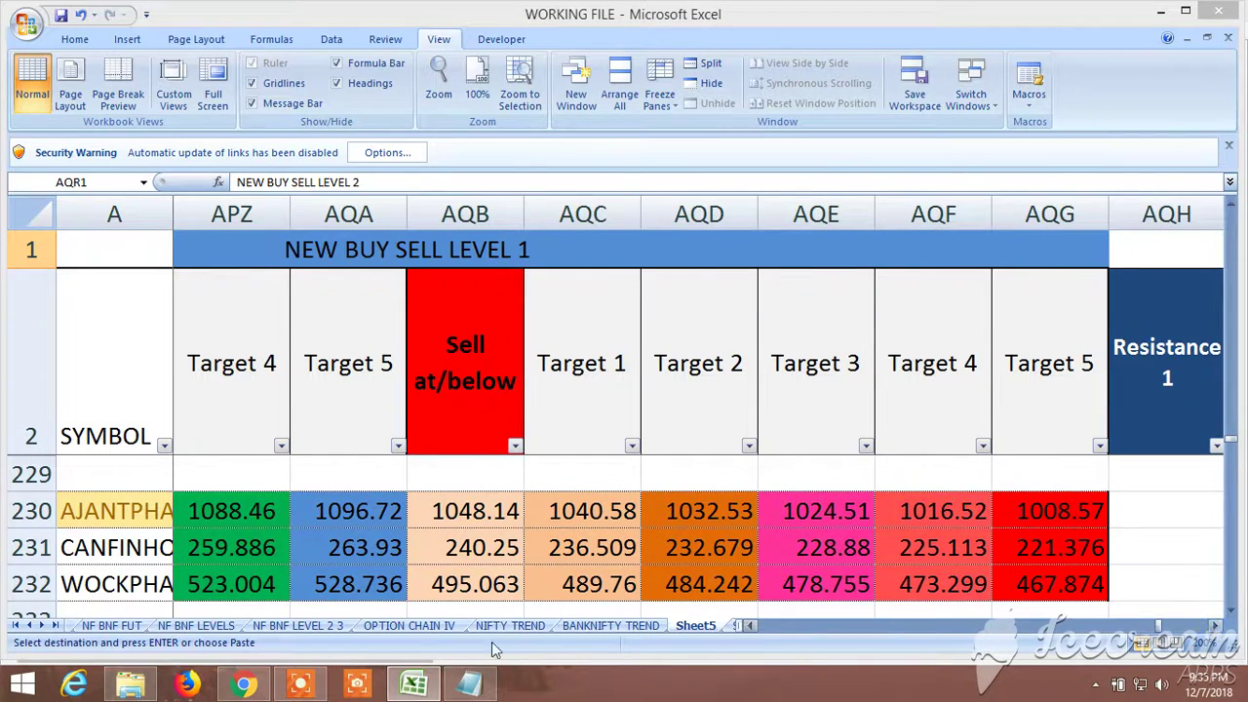
Open the NF BNF FUT sheet and examine the colour-coded level values in rows 3 and 4 of columns HE to HR
left_click(121, 629)
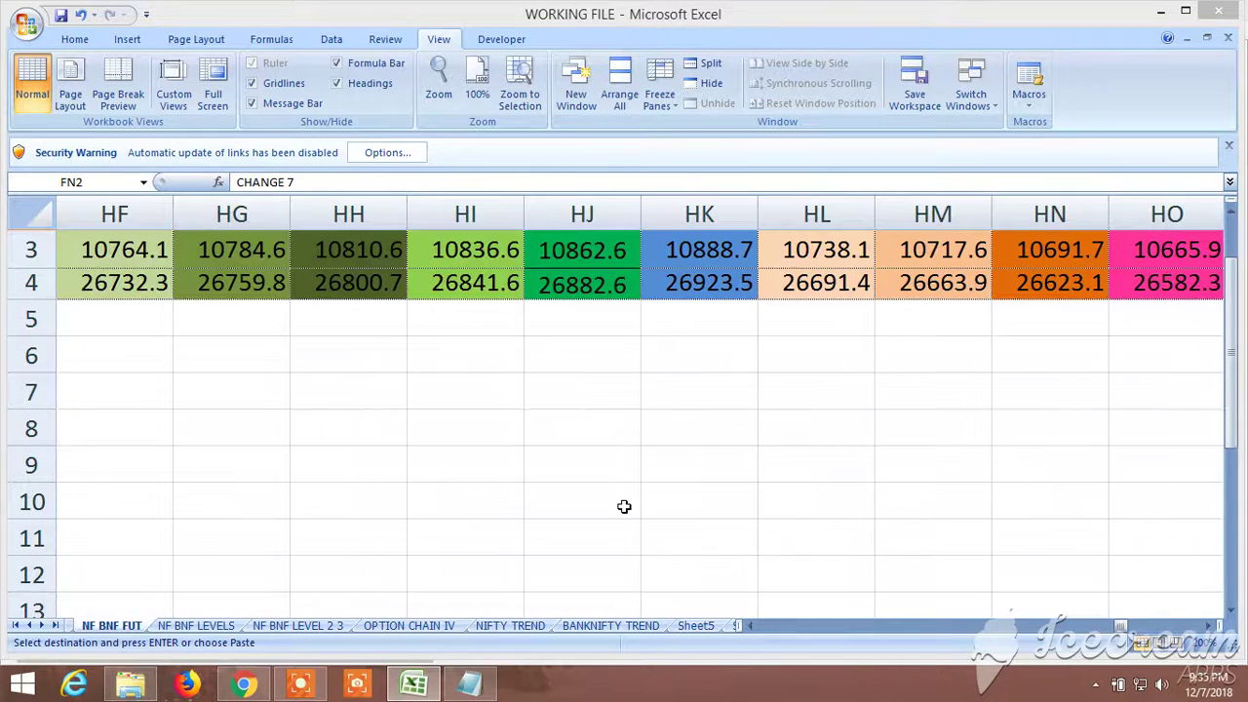
left_click(1209, 626)
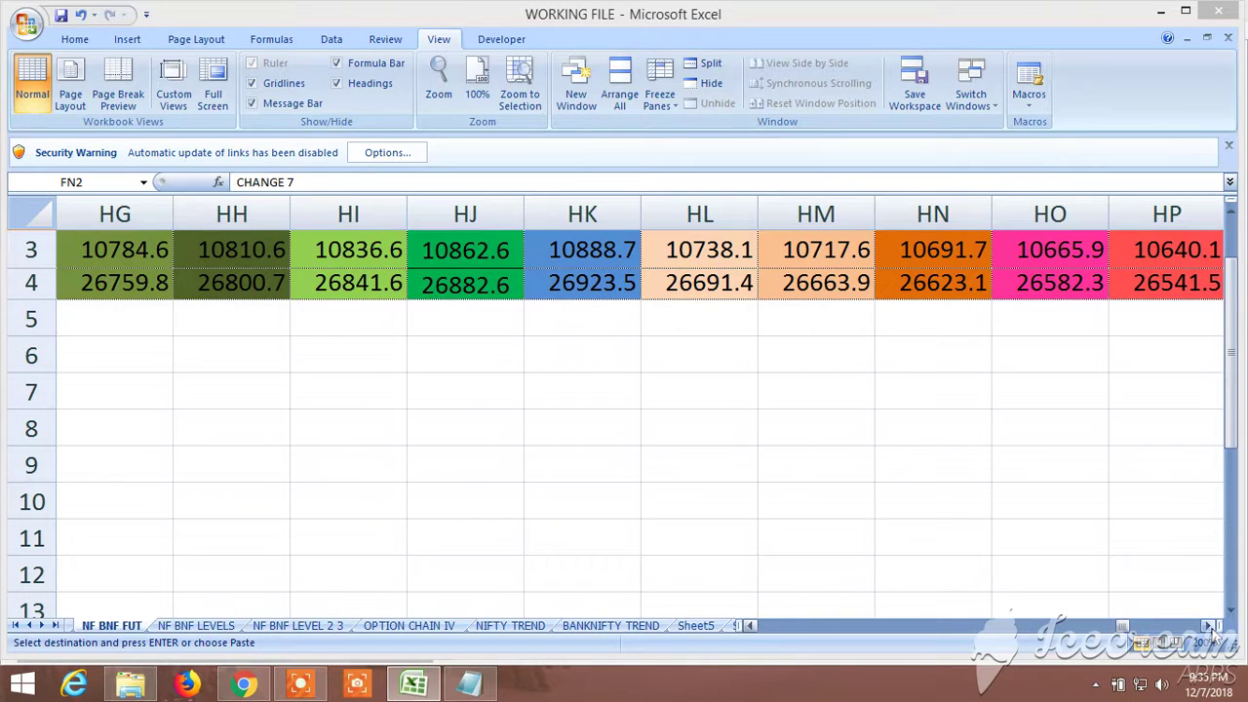
left_click(1209, 626)
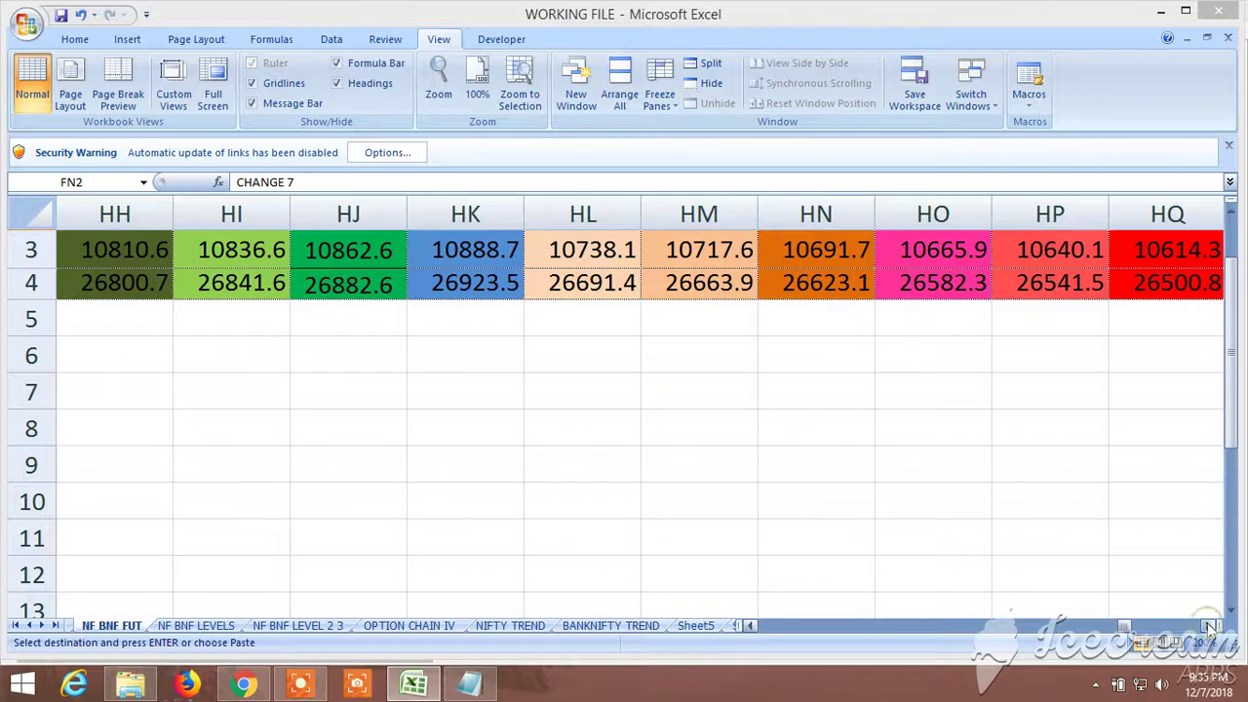
left_click(1209, 627)
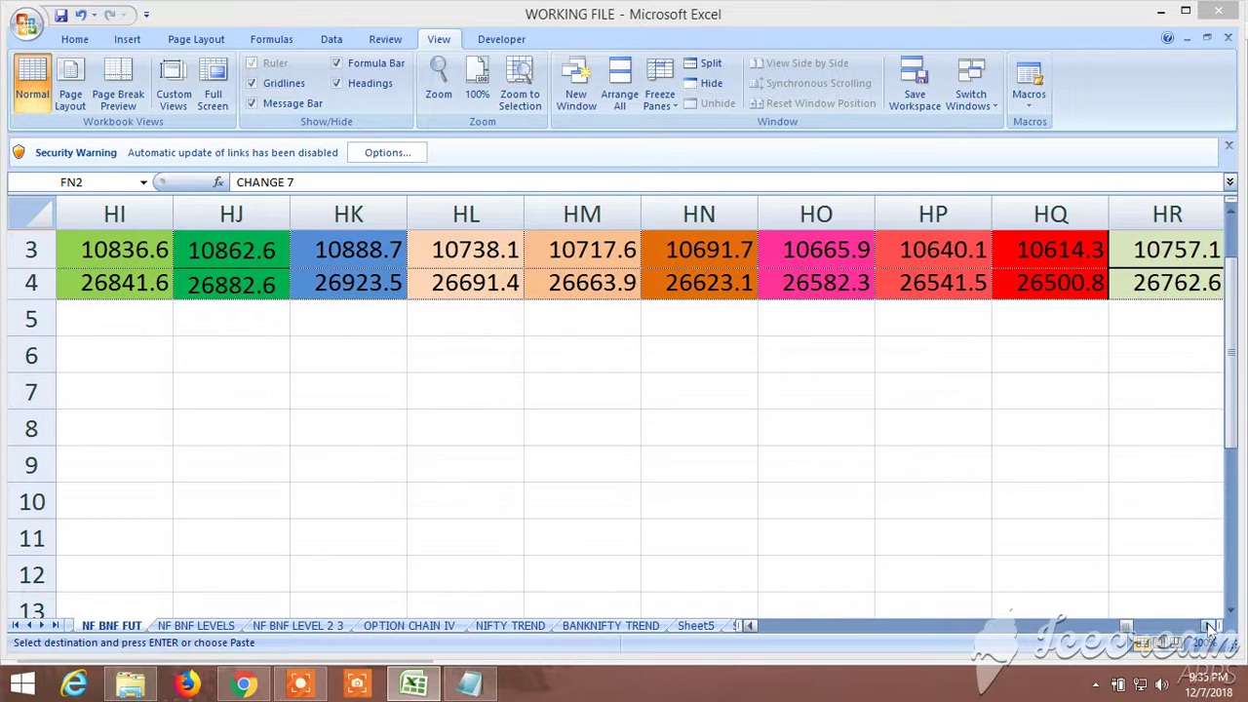
left_click(753, 625)
left_click(753, 625)
left_click(753, 625)
left_click(753, 625)
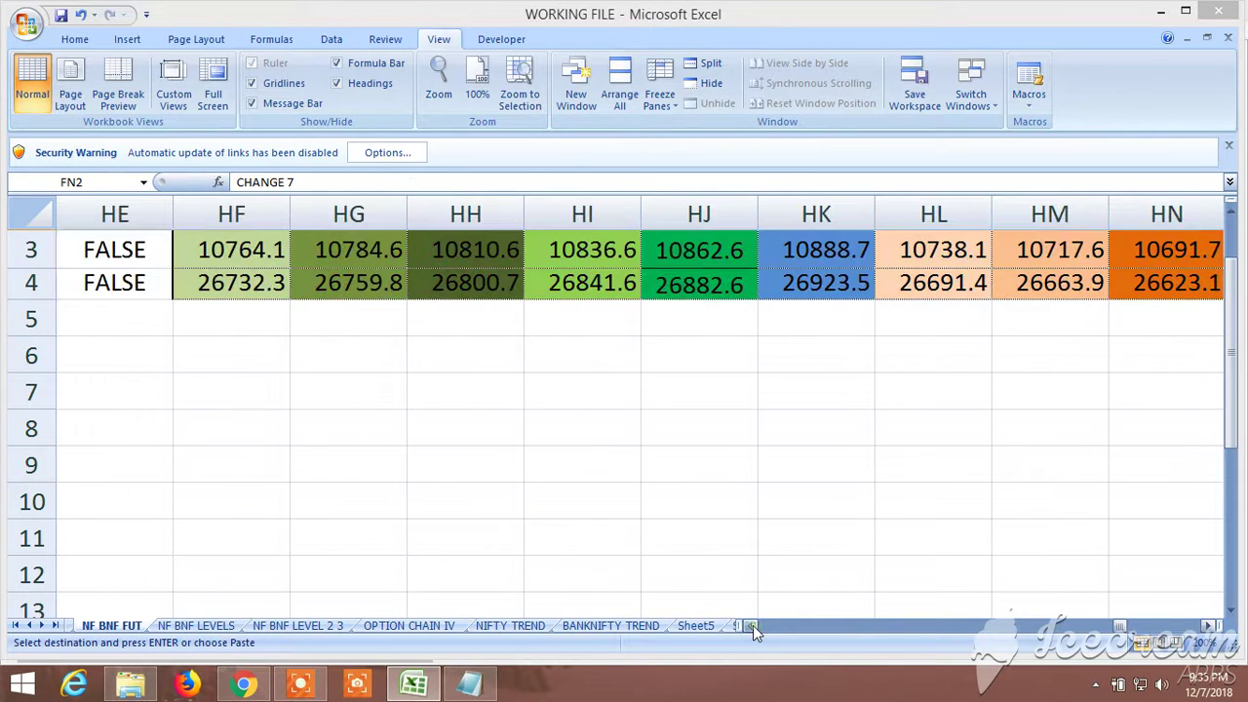
Examine the further levels in columns HR to HV on NF BNF FUT and return to columns HH to HQ
left_click(1209, 626)
left_click(1209, 626)
left_click(1209, 626)
left_click(1209, 626)
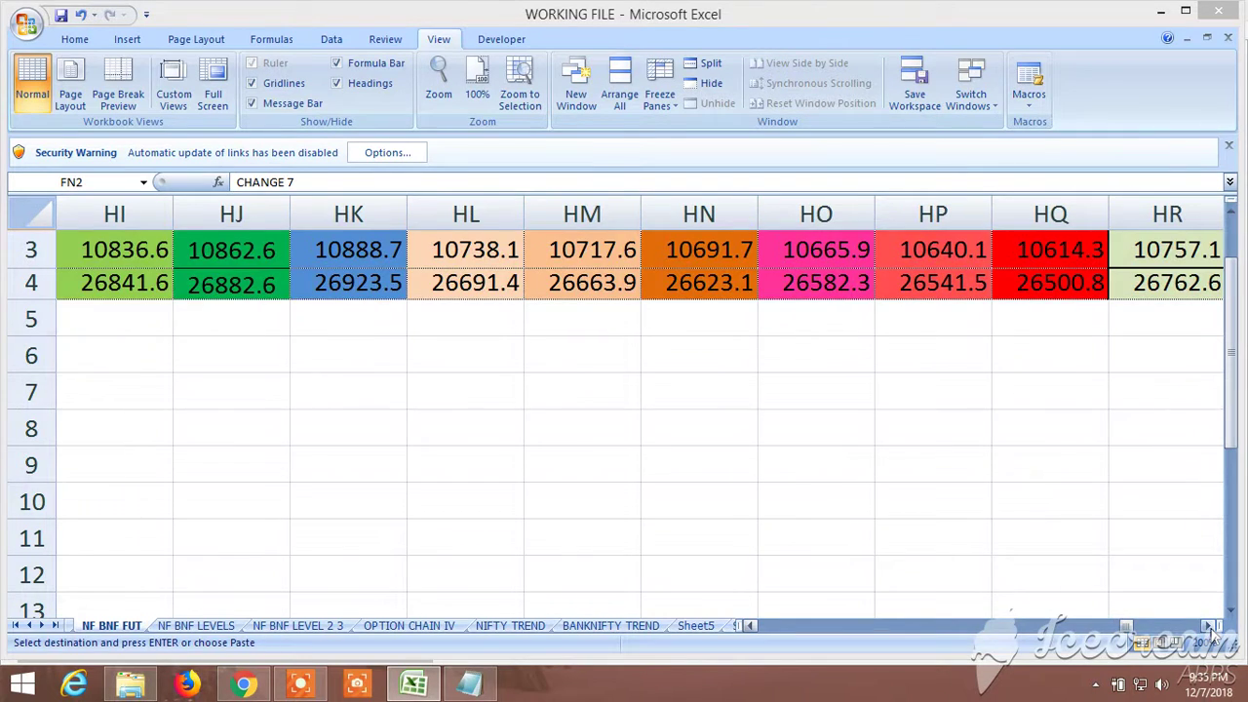
left_click(1210, 627)
left_click(1209, 626)
left_click(1210, 626)
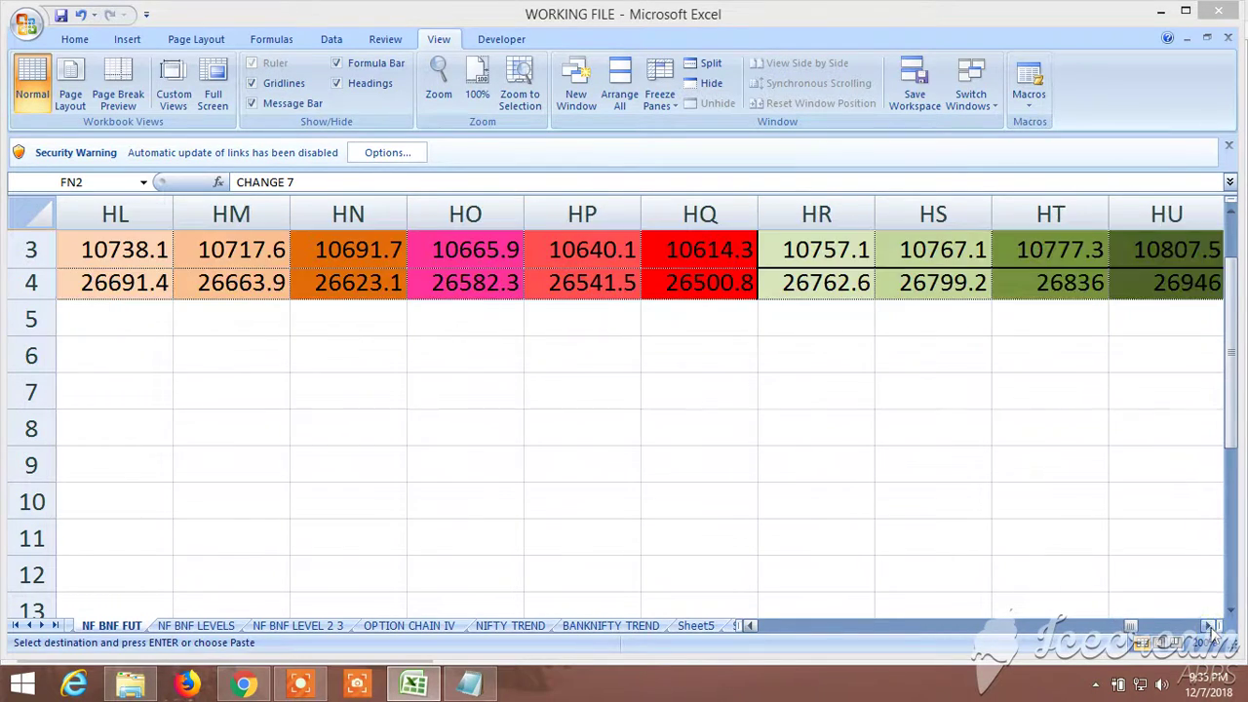
left_click(1209, 626)
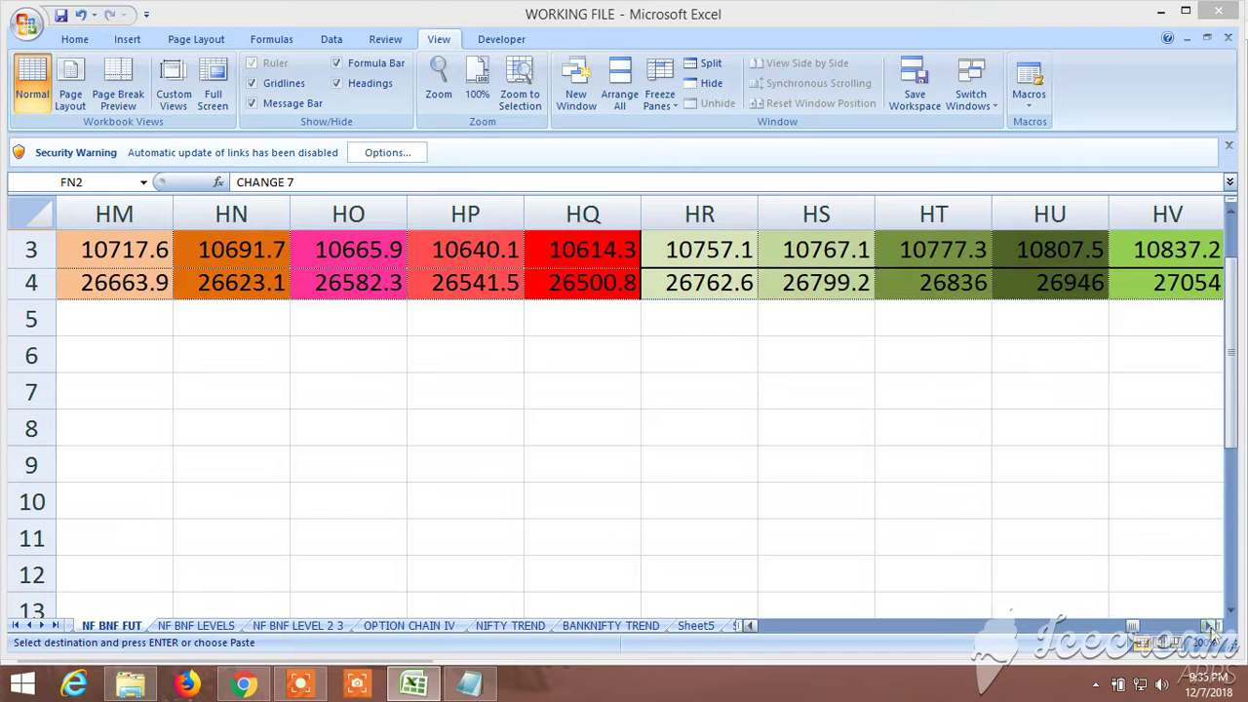
left_click(753, 626)
left_click(753, 626)
left_click(754, 626)
left_click(753, 626)
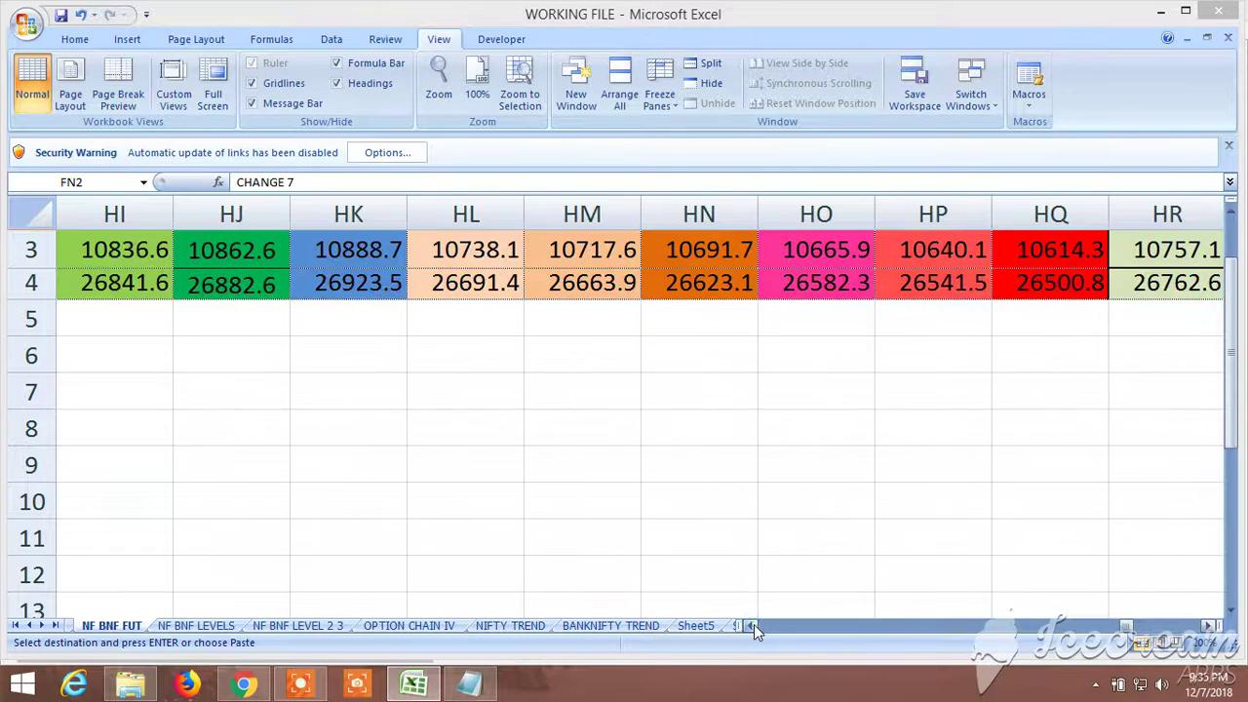
left_click(754, 626)
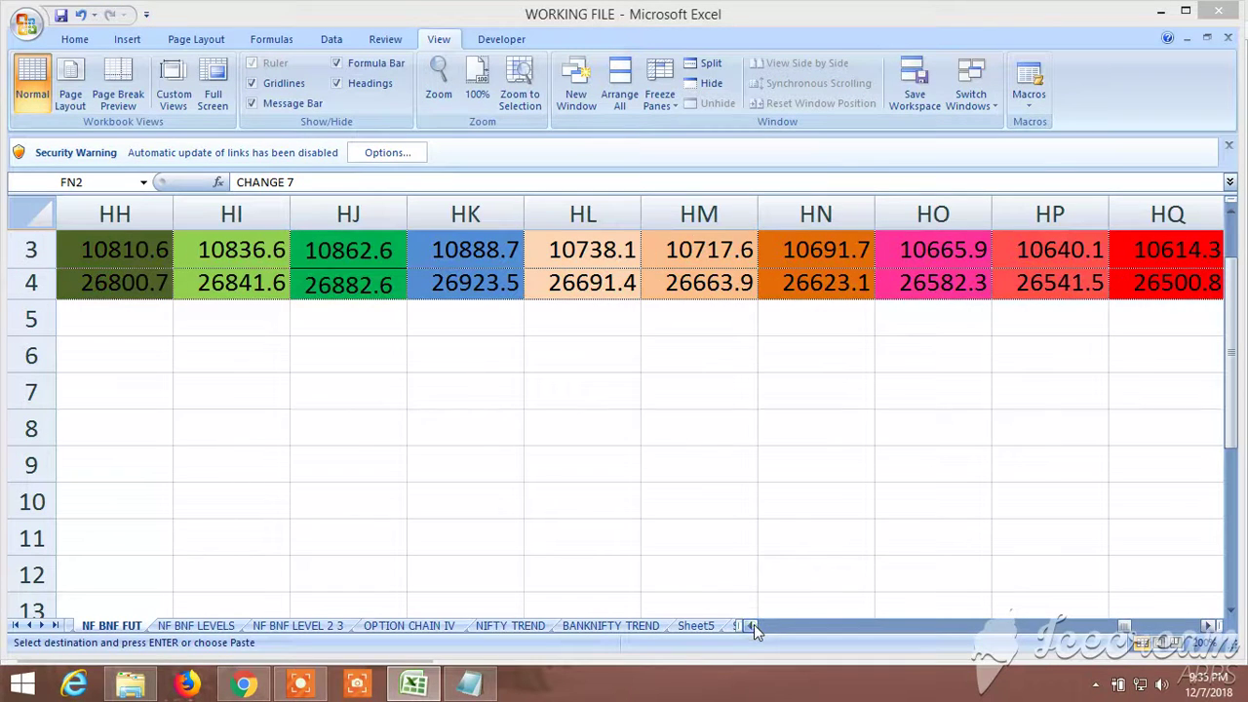
Open the NF BNF LEVELS sheet and look over the FIBONACCI LEVEL columns for BANKNIFTY and NIFTY
left_click(185, 629)
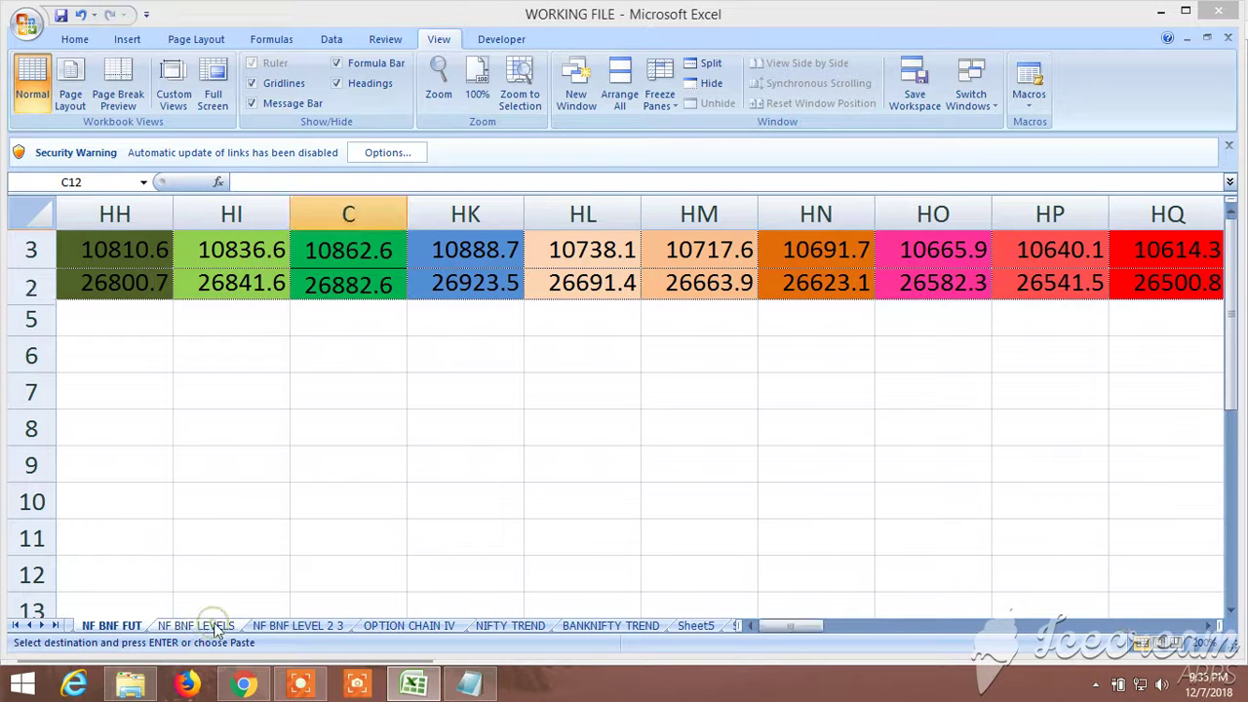
left_click(217, 629)
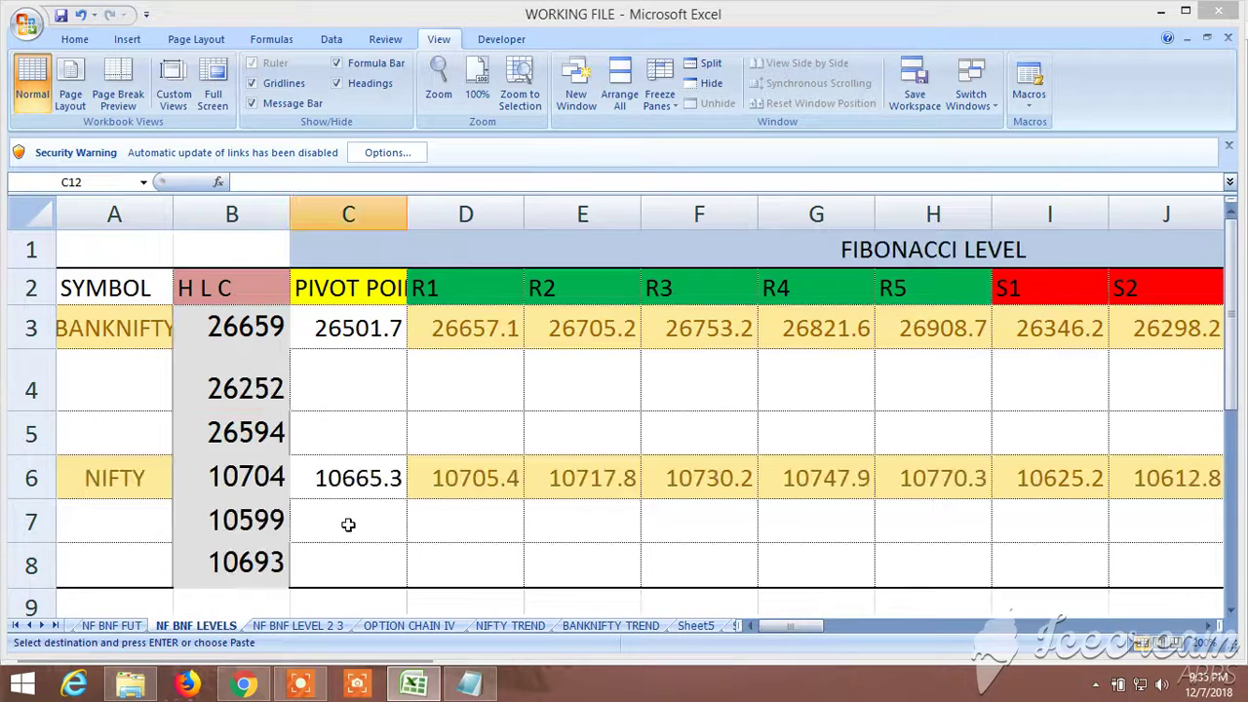
left_click(1209, 626)
left_click(1212, 631)
left_click(1212, 631)
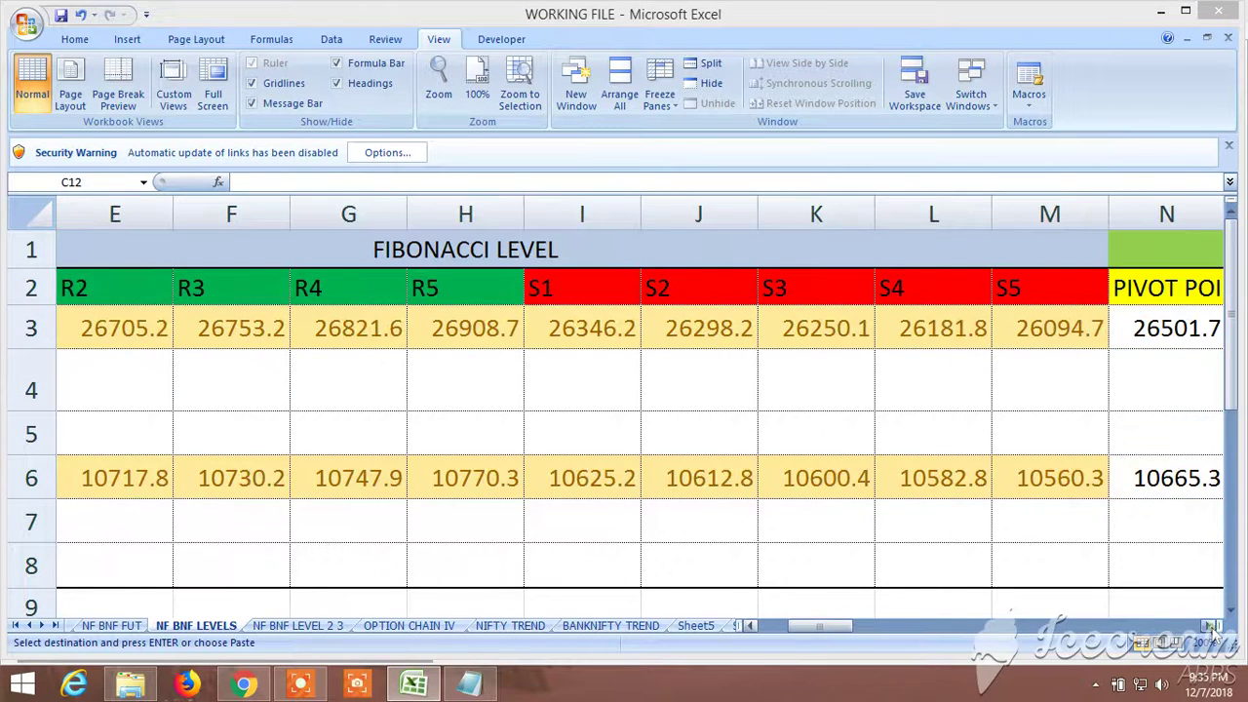
Look over the CONVENTIONAL PIVOT LEVEL columns and the neighbouring DOWN and UP probability columns
left_click(1213, 630)
left_click(1212, 631)
left_click(1212, 630)
left_click(1212, 631)
left_click(1212, 631)
left_click(1212, 631)
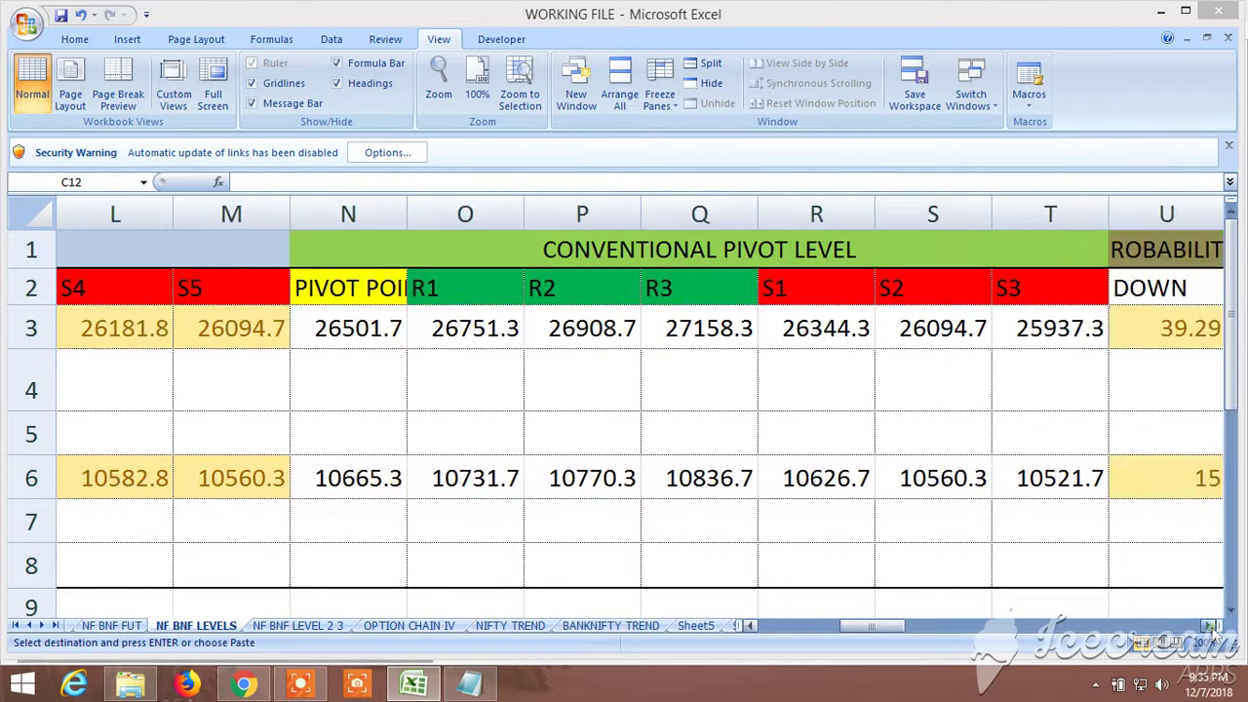
left_click(1212, 631)
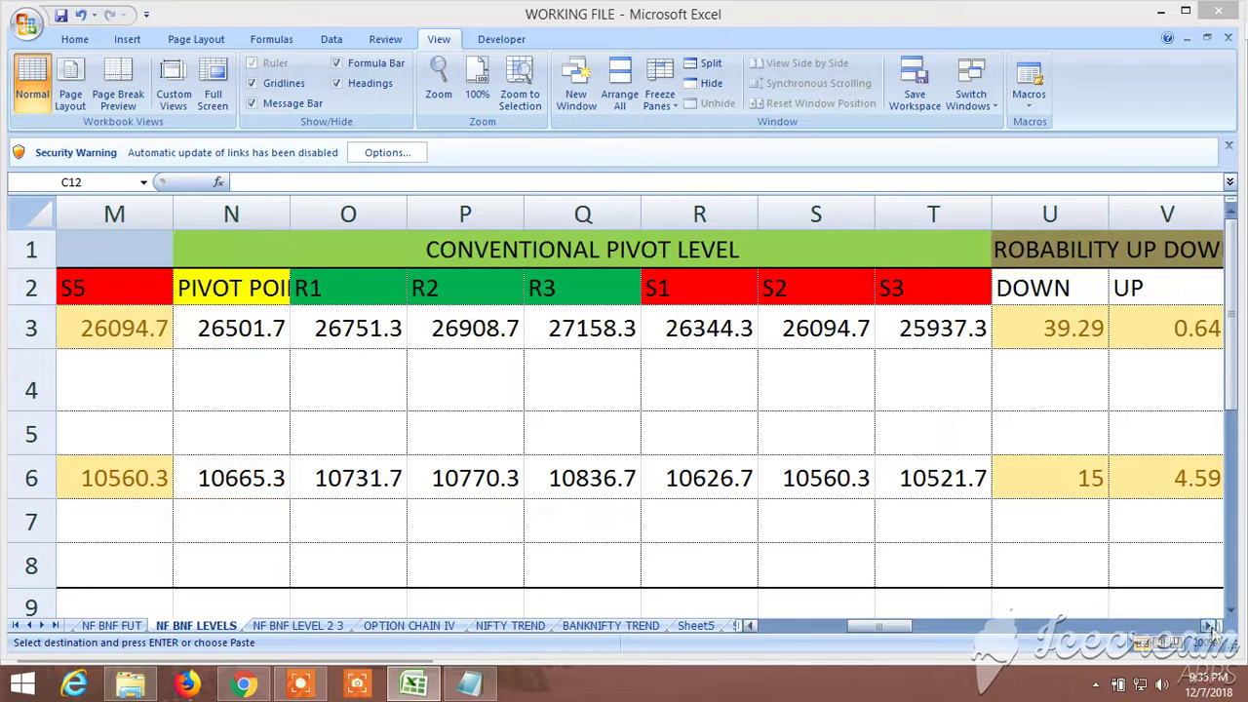
Switch to the BUY SELL LEVELS notes in Notepad and read the text on using the buy and sell levels
left_click(470, 682)
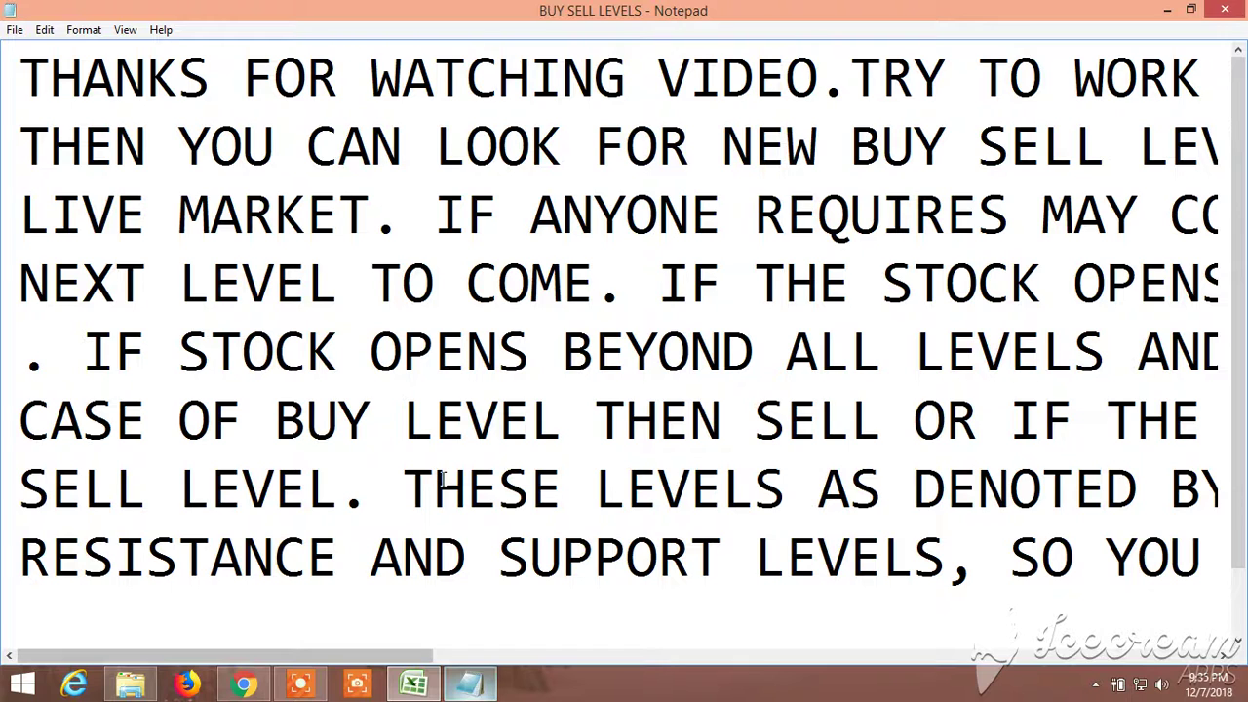
left_click_drag(389, 655, 307, 673)
left_click_drag(583, 663, 422, 661)
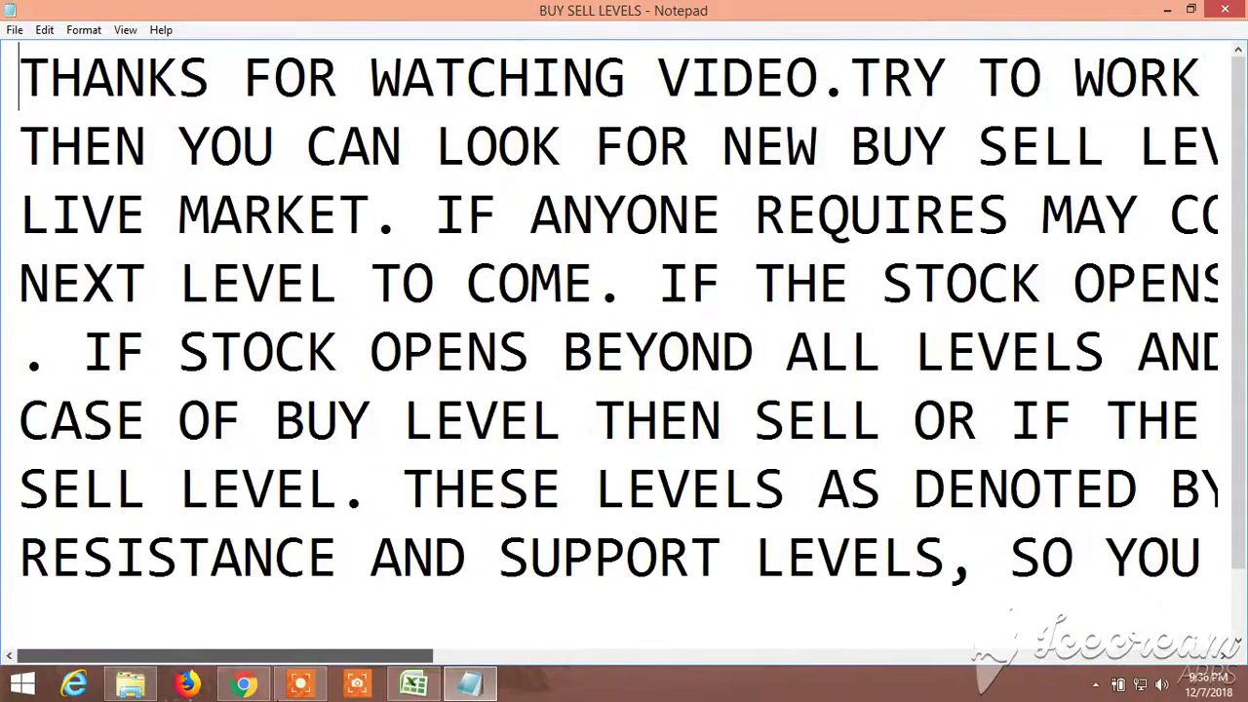
left_click_drag(314, 656, 297, 680)
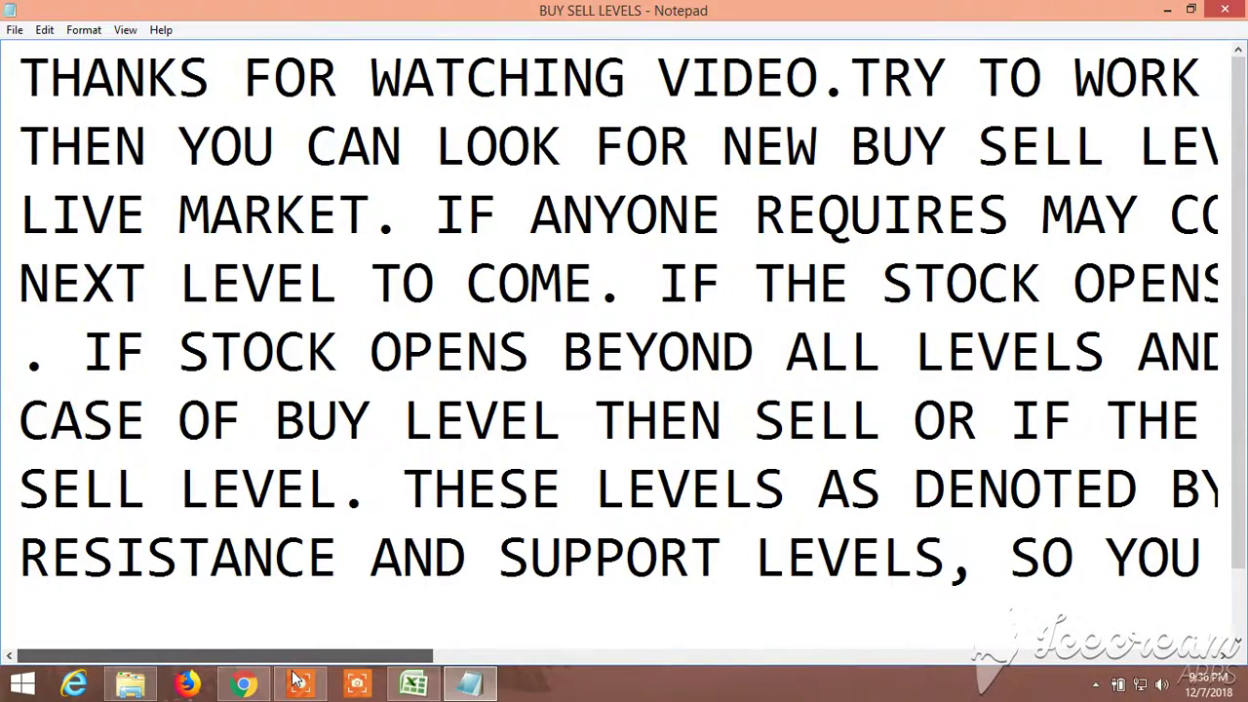